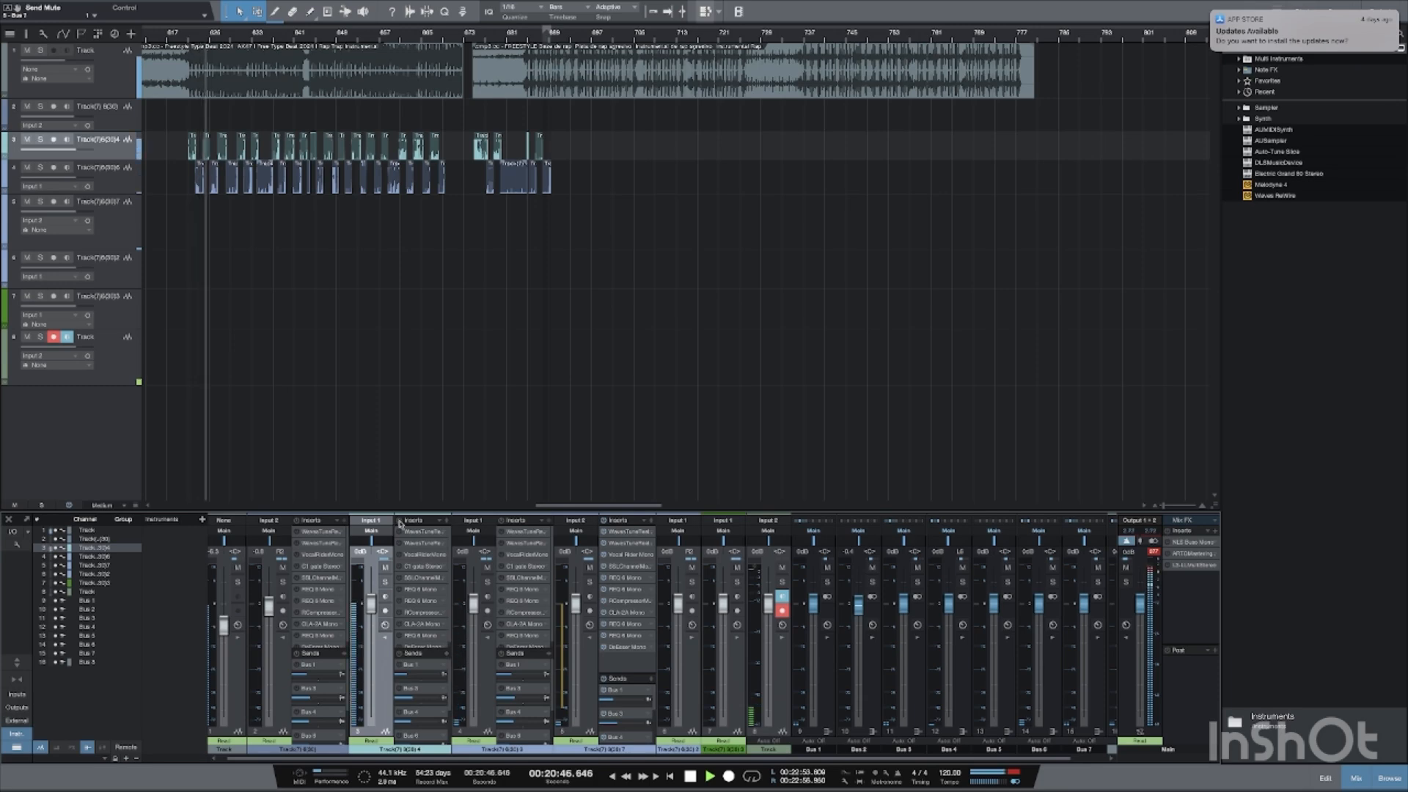
- Play back the vocal clips over the beat to hear the current mix
{"action": "key", "text": "space"}
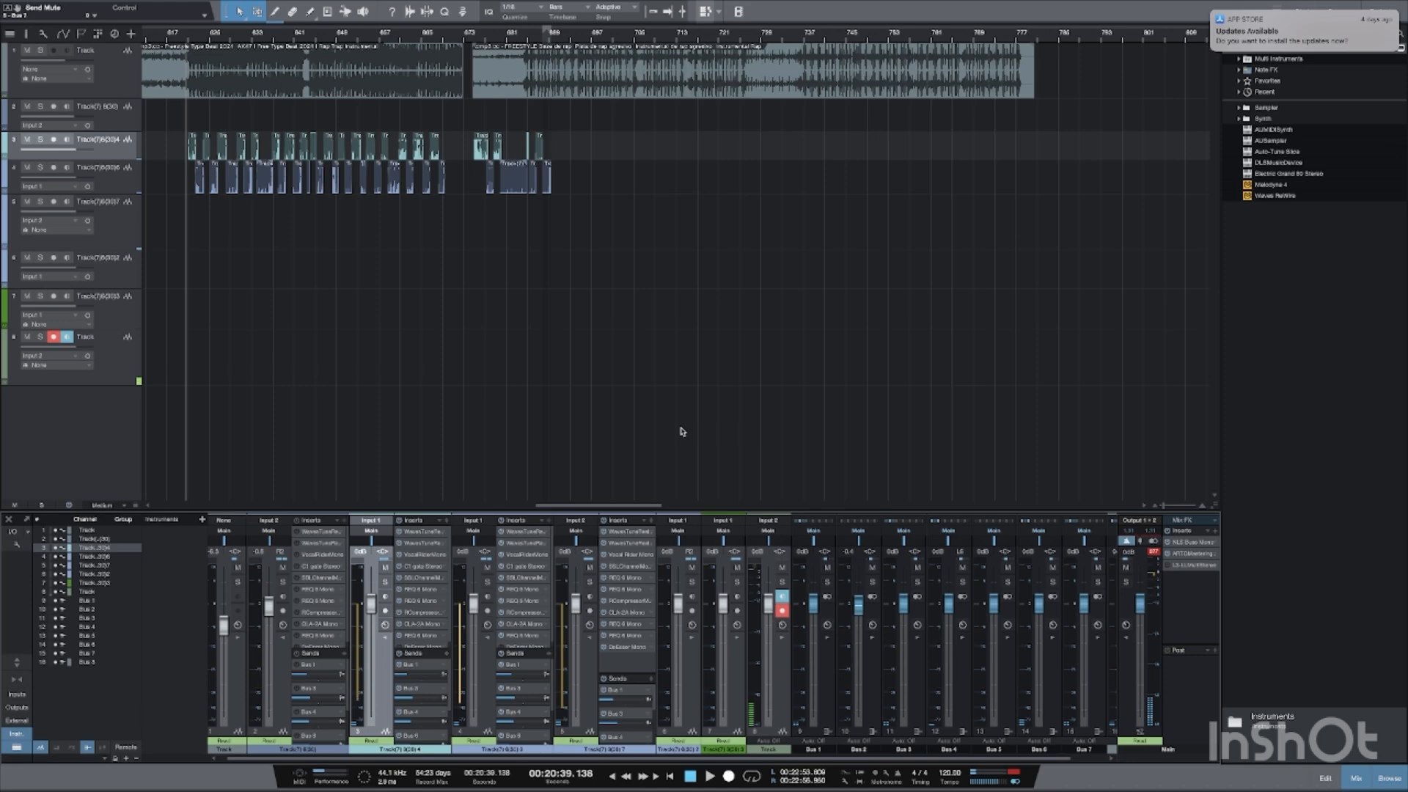
{"action": "key", "text": "space"}
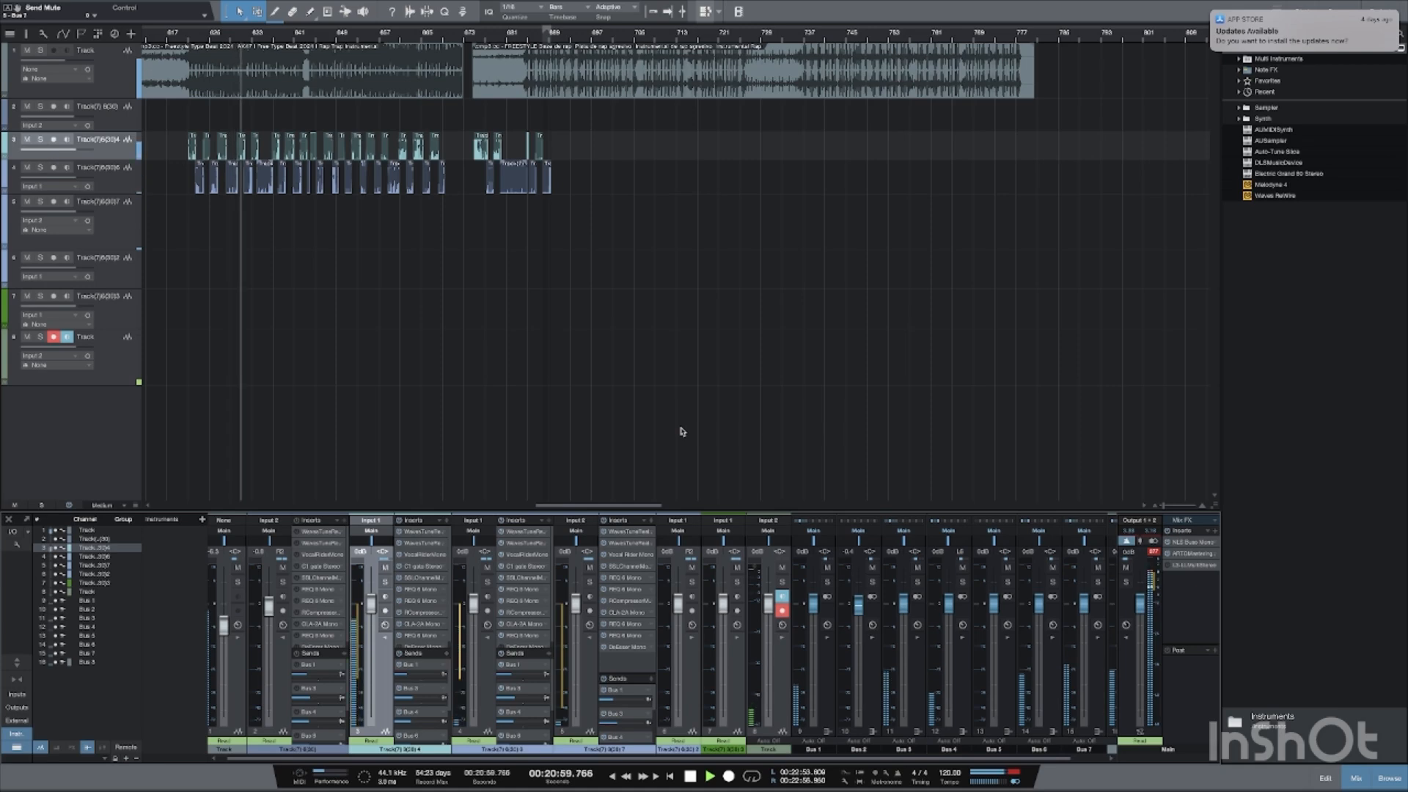
{"action": "key", "text": "space"}
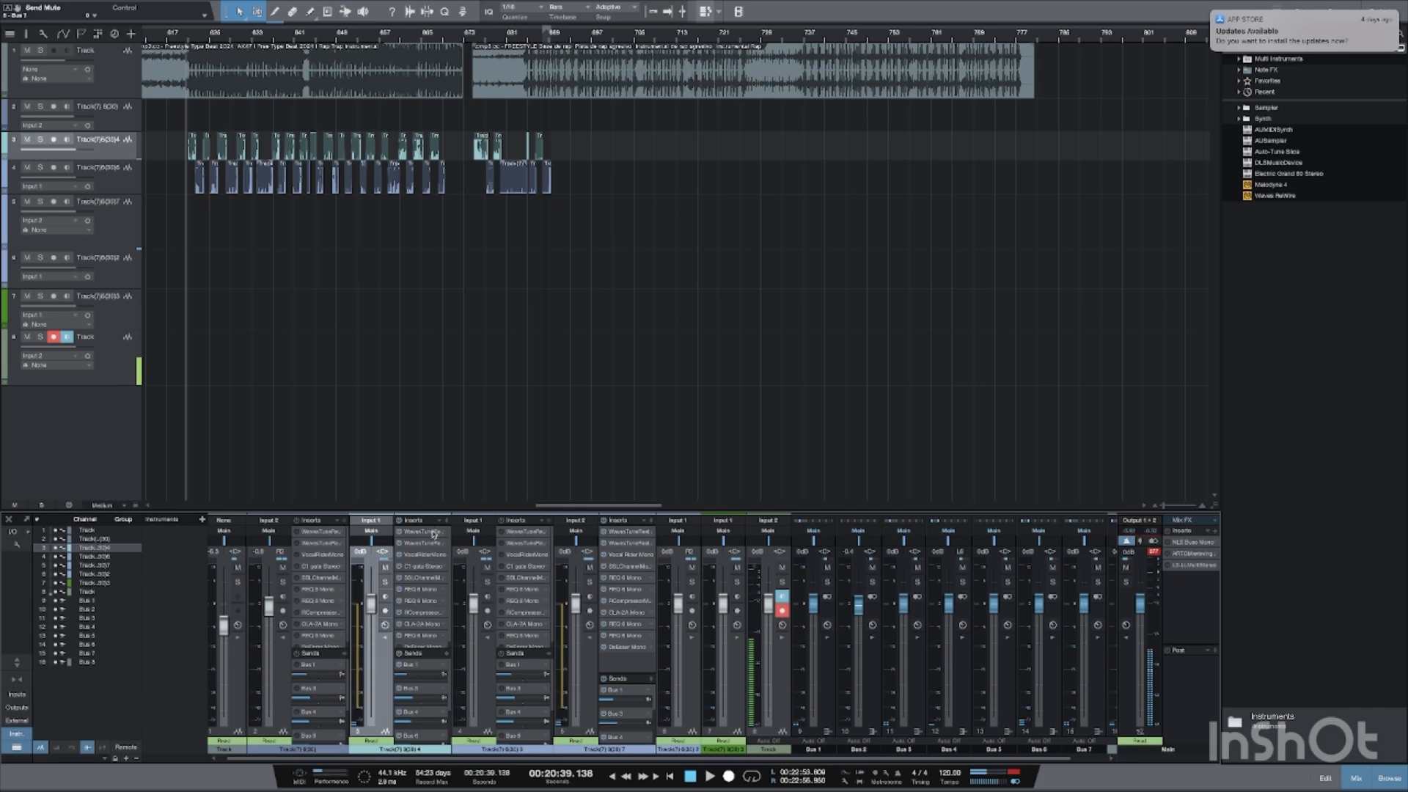
- Set the vibrato depth to 100% in the selected vocal channel's first Waves Tune Real-Time insert, and bring up the second instance
{"action": "left_click", "coordinate": [433, 532]}
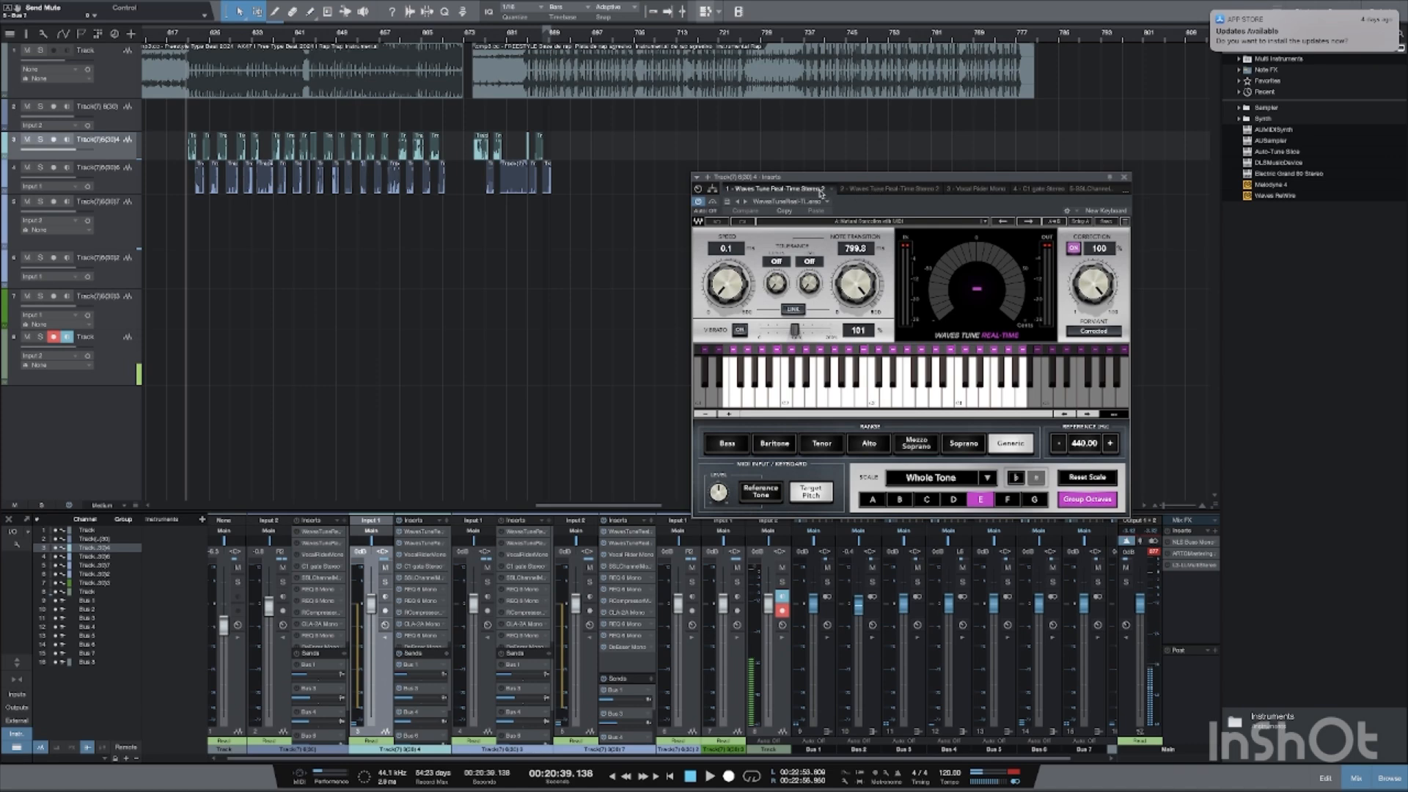
{"action": "left_click", "coordinate": [981, 502]}
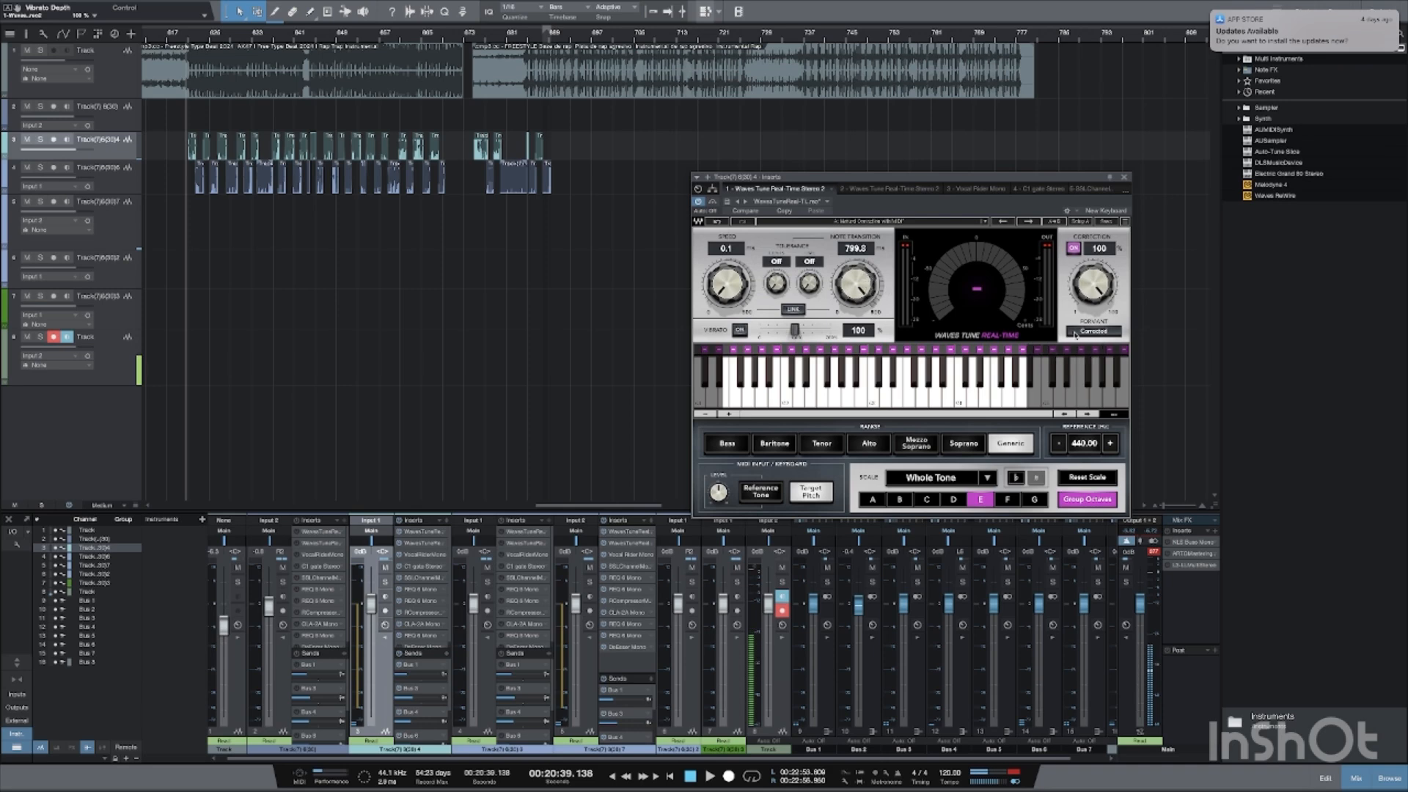
{"action": "left_click", "coordinate": [875, 191]}
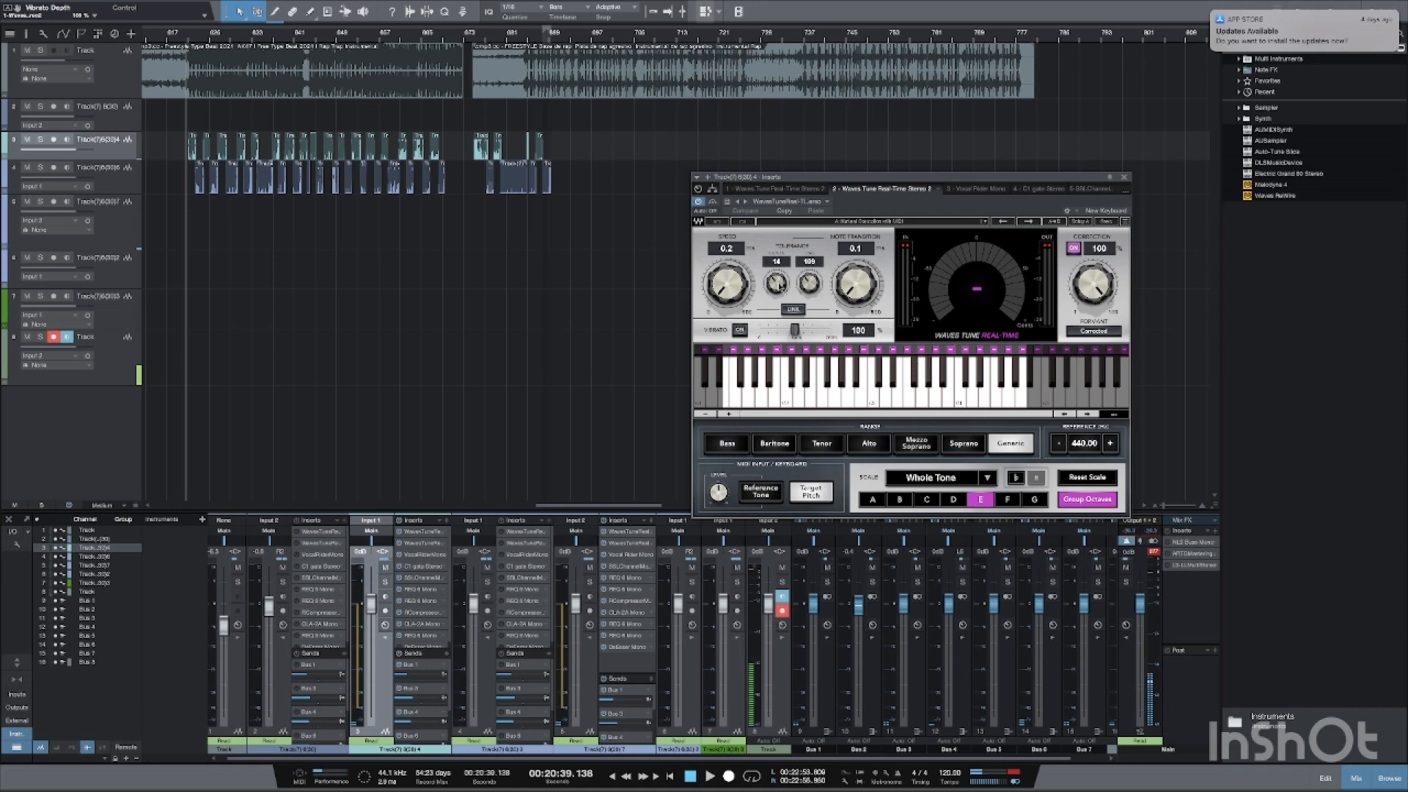
- Examine the Vocal Rider insert's lower range limit and bring up the C1 gate insert
{"action": "left_click", "coordinate": [966, 193]}
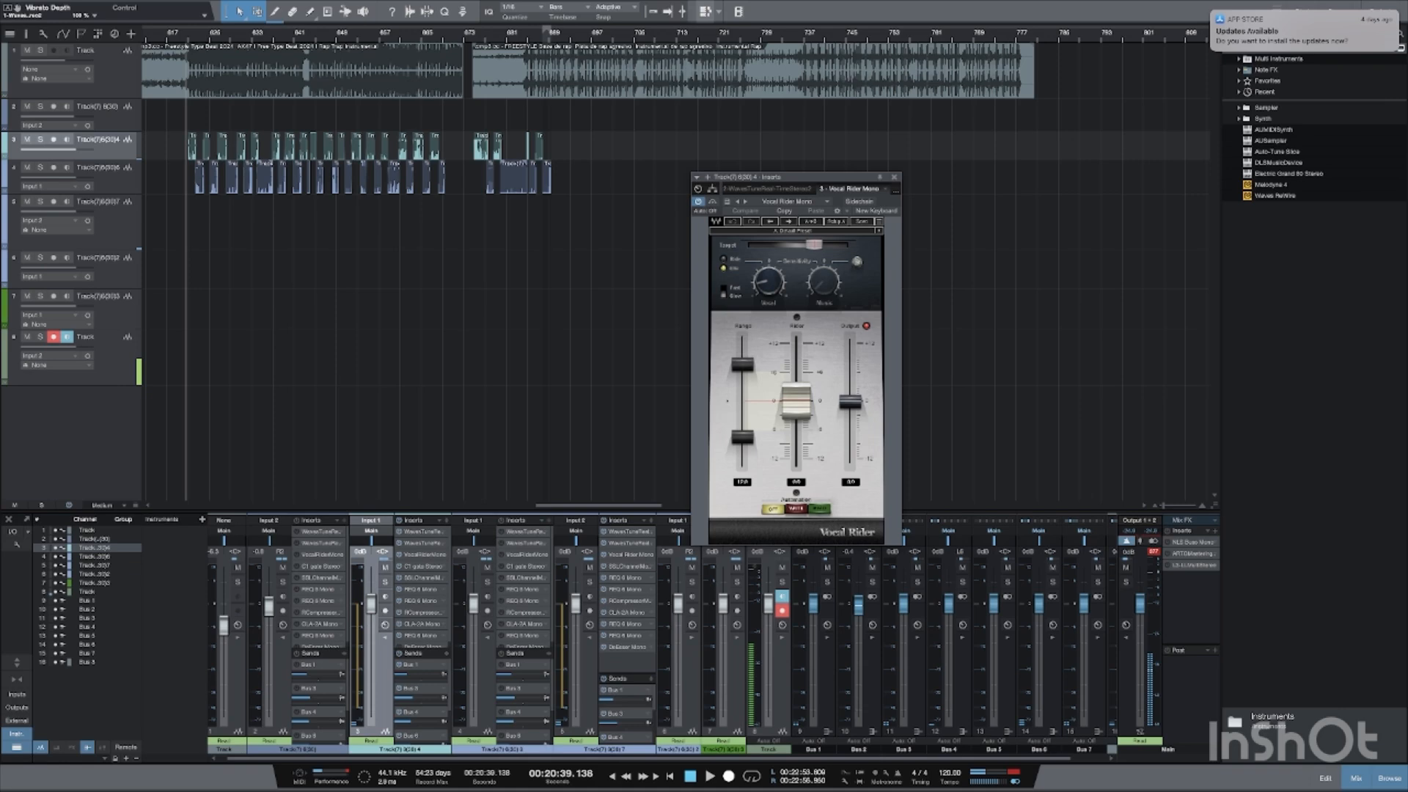
{"action": "mouse_move", "coordinate": [741, 438]}
{"action": "left_mouse_down"}
{"action": "mouse_move", "coordinate": [742, 405]}
{"action": "mouse_move", "coordinate": [741, 437]}
{"action": "left_mouse_up"}
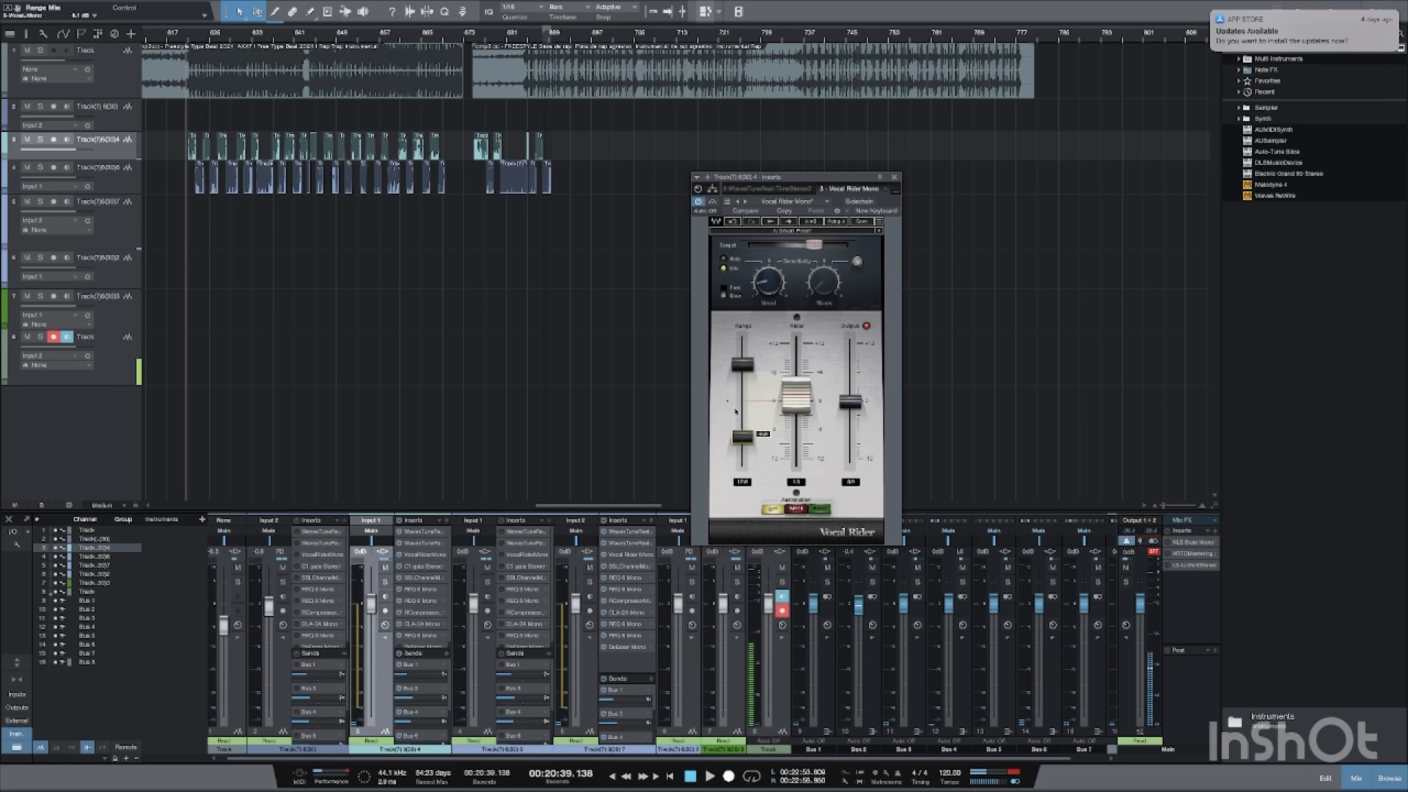
{"action": "left_click", "coordinate": [898, 191]}
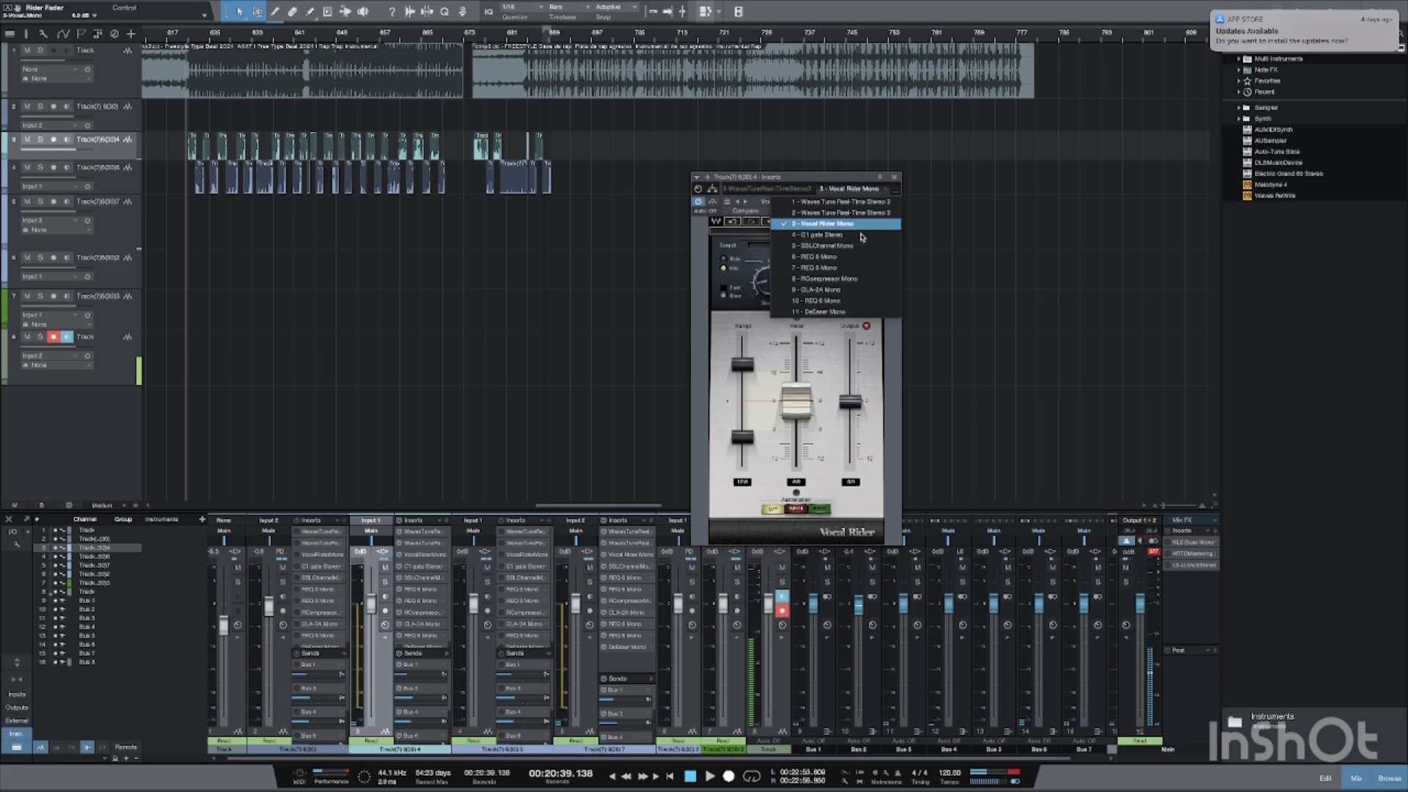
{"action": "left_click", "coordinate": [861, 236]}
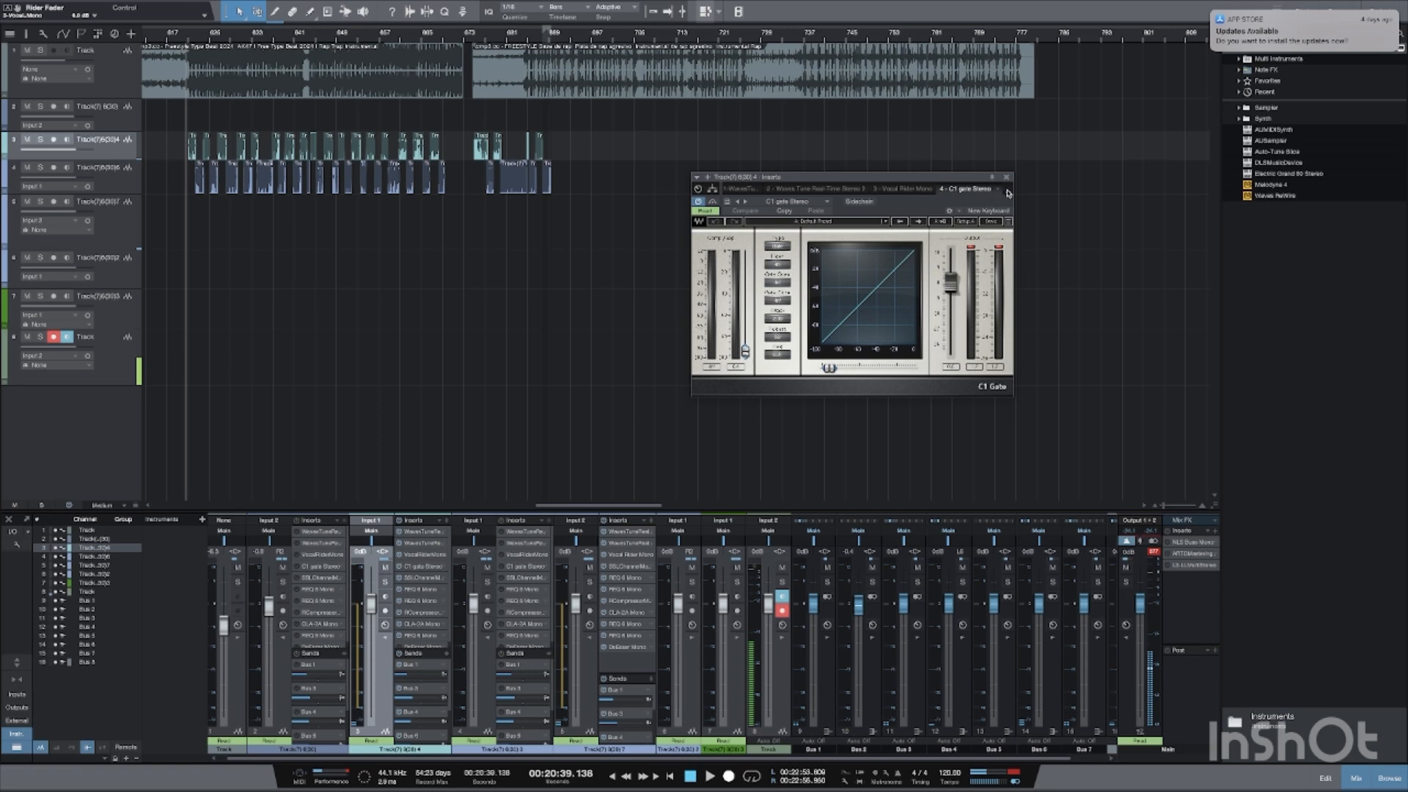
- Switch the vocal channel's plug-in view from C1 gate to the SSLChannel Mono insert
{"action": "left_click", "coordinate": [1008, 194]}
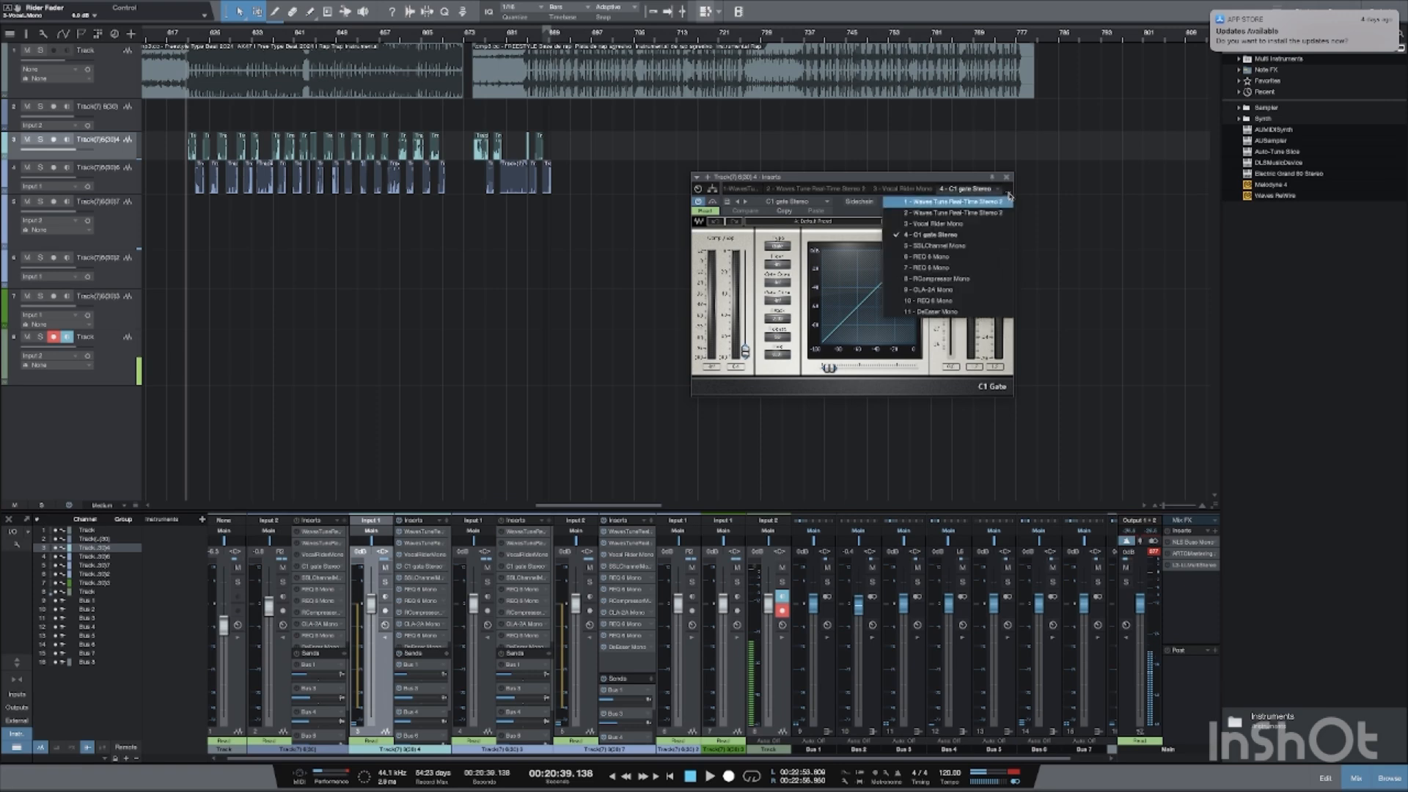
{"action": "left_click", "coordinate": [1009, 195]}
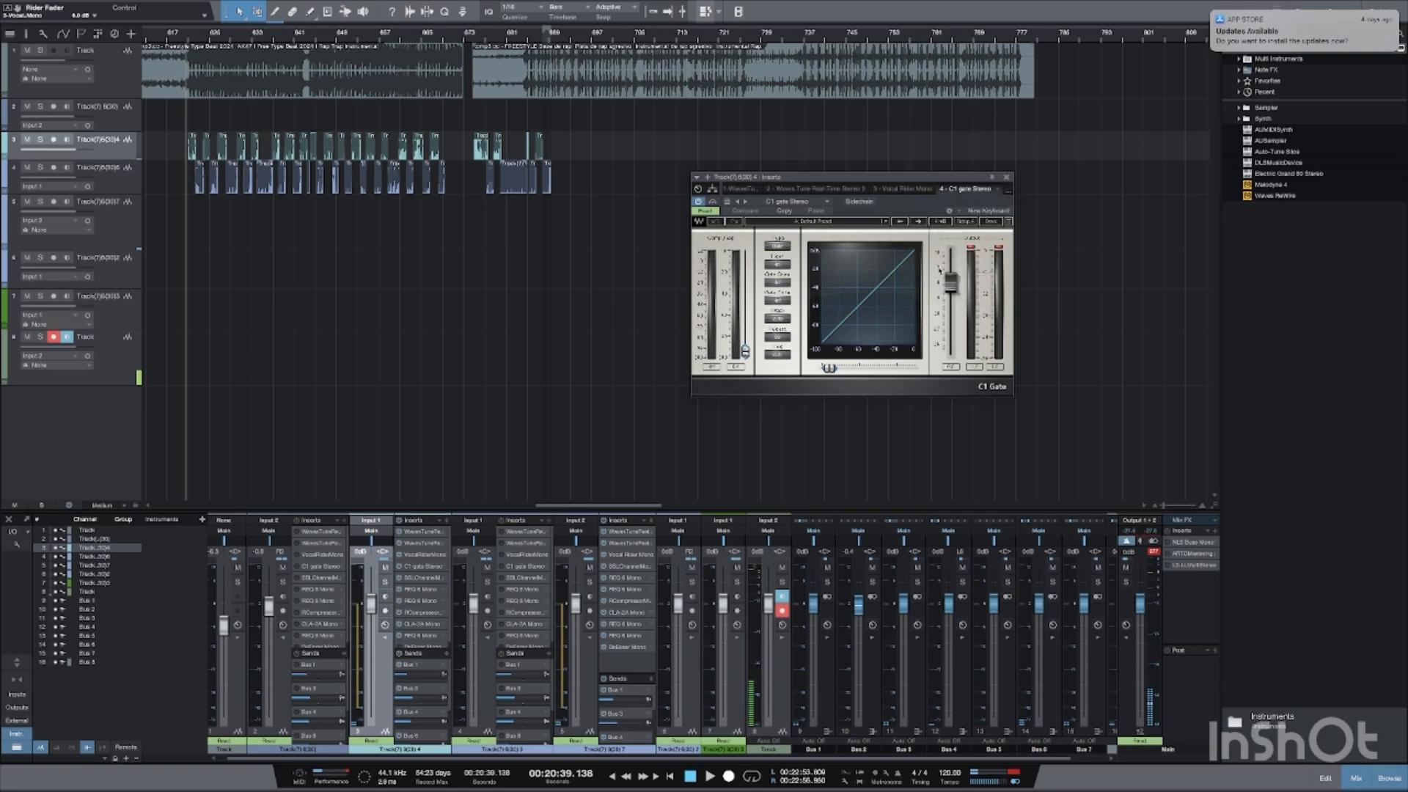
{"action": "left_click", "coordinate": [1008, 193]}
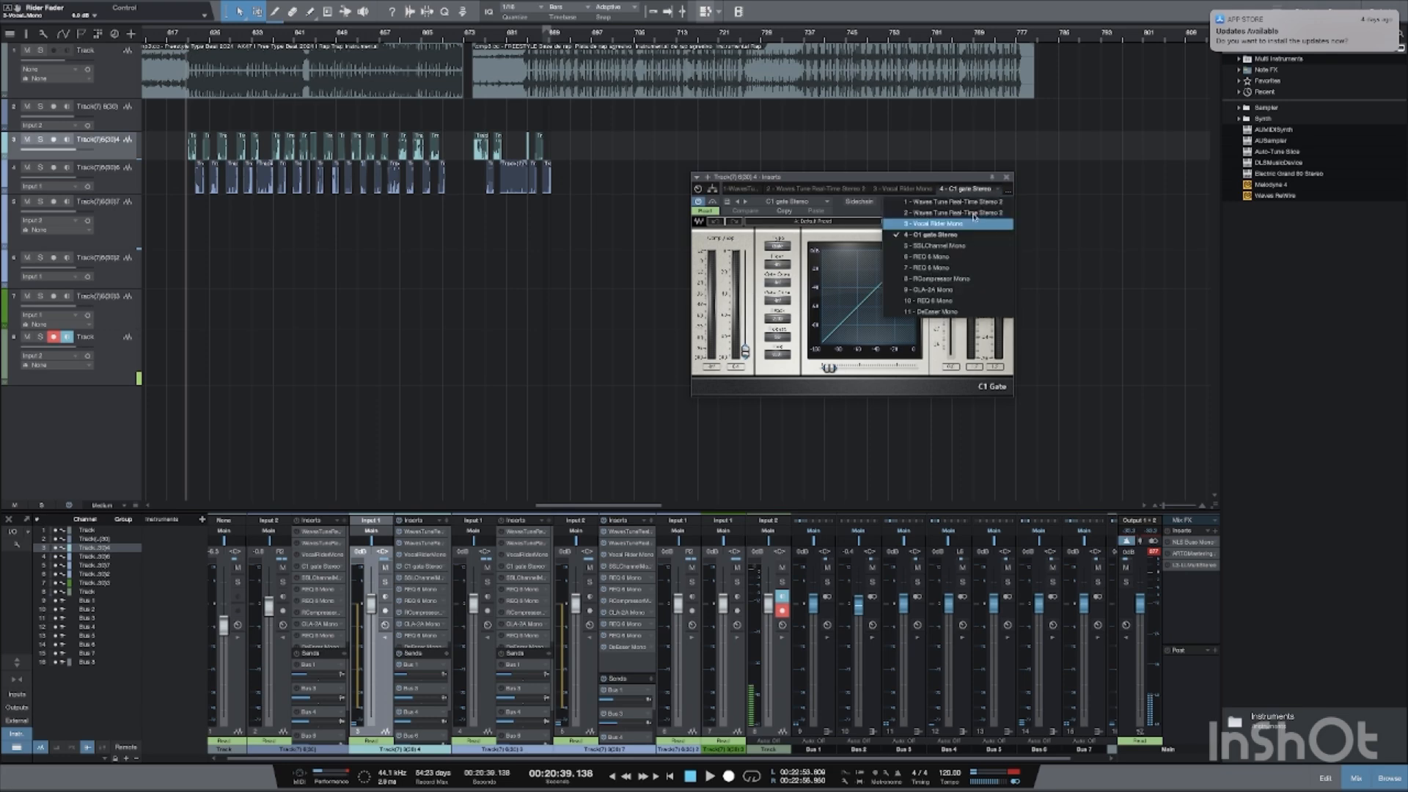
{"action": "left_click", "coordinate": [944, 247]}
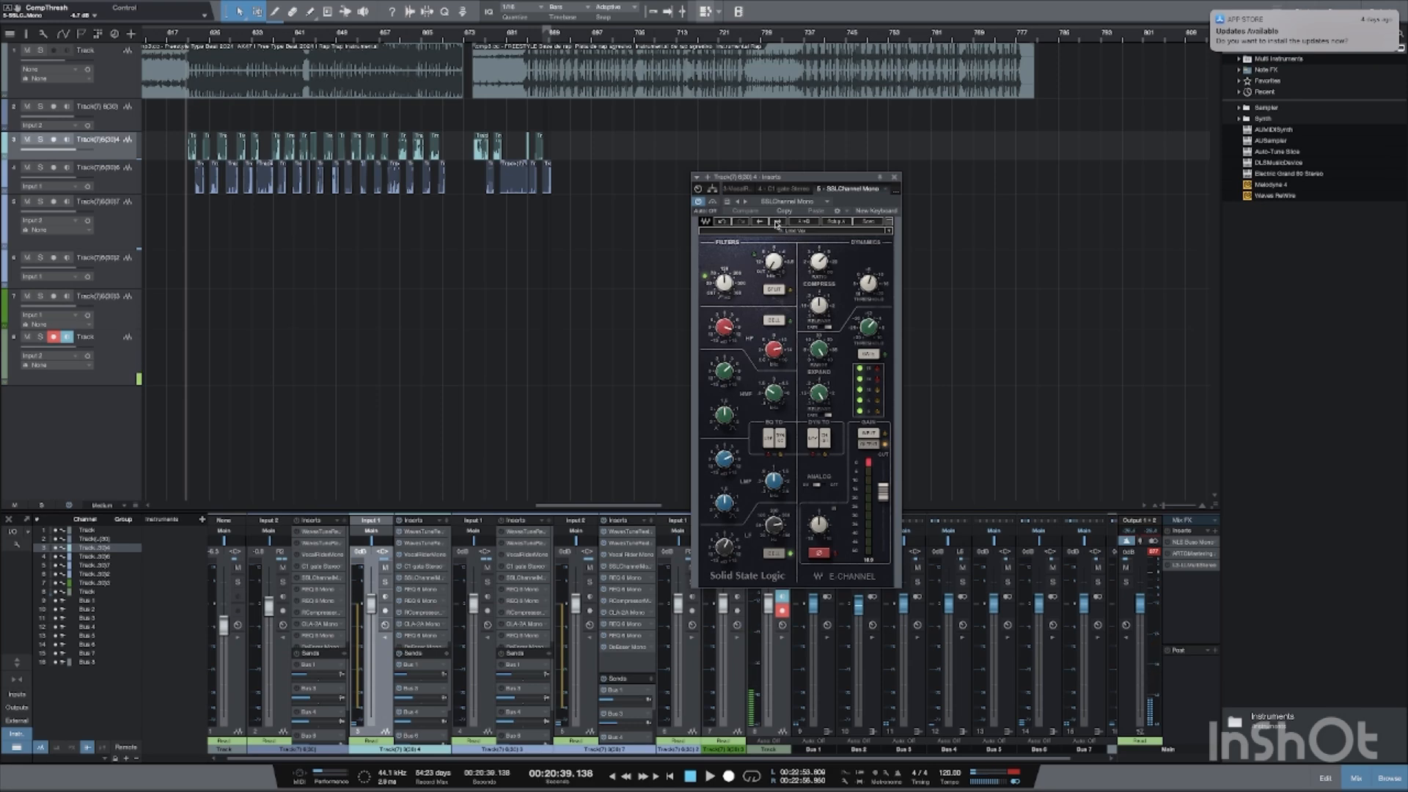
- Examine the EQ curves of the two REQ 6 Mono equalizers in insert slots 6 and 7
{"action": "left_click", "coordinate": [896, 190]}
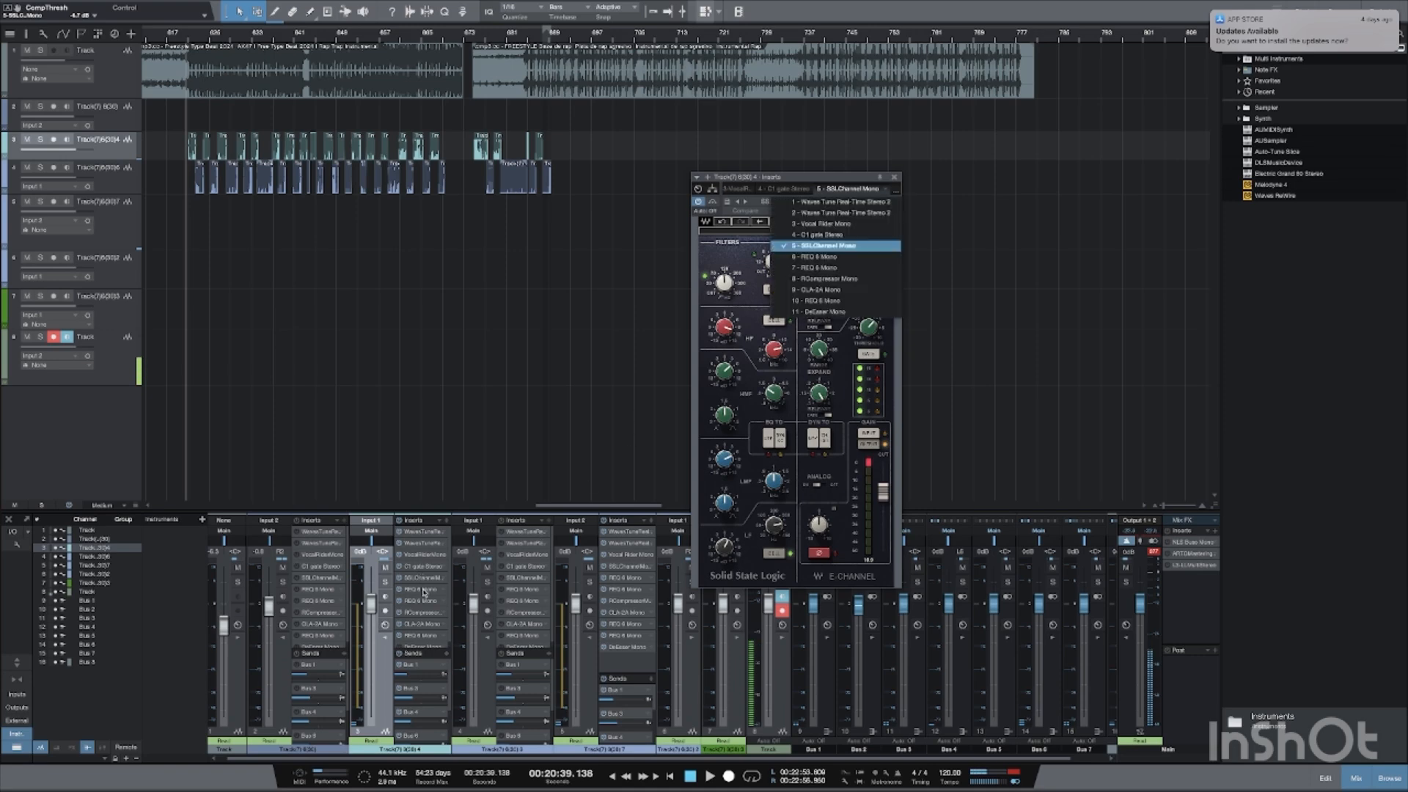
{"action": "left_click", "coordinate": [423, 593]}
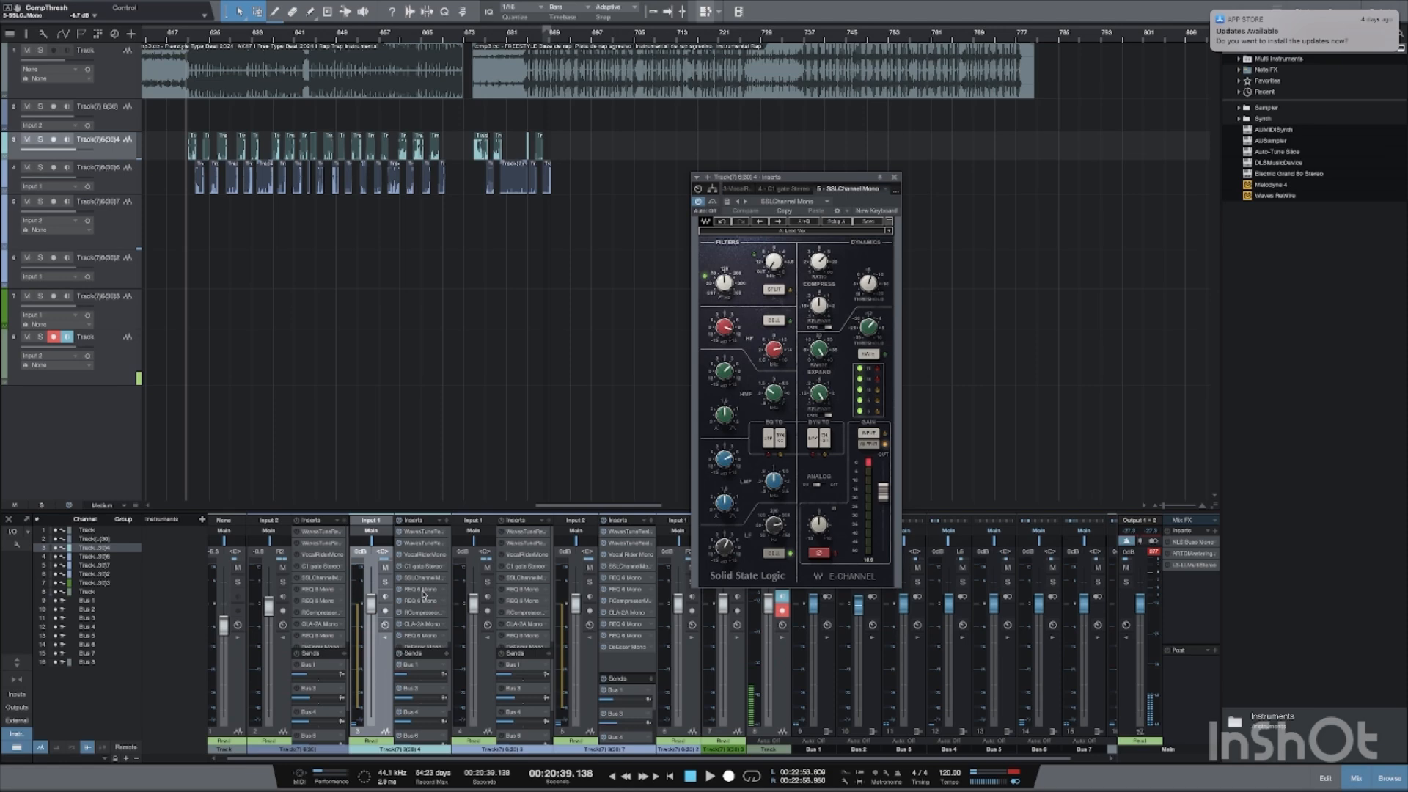
{"action": "left_click", "coordinate": [423, 593]}
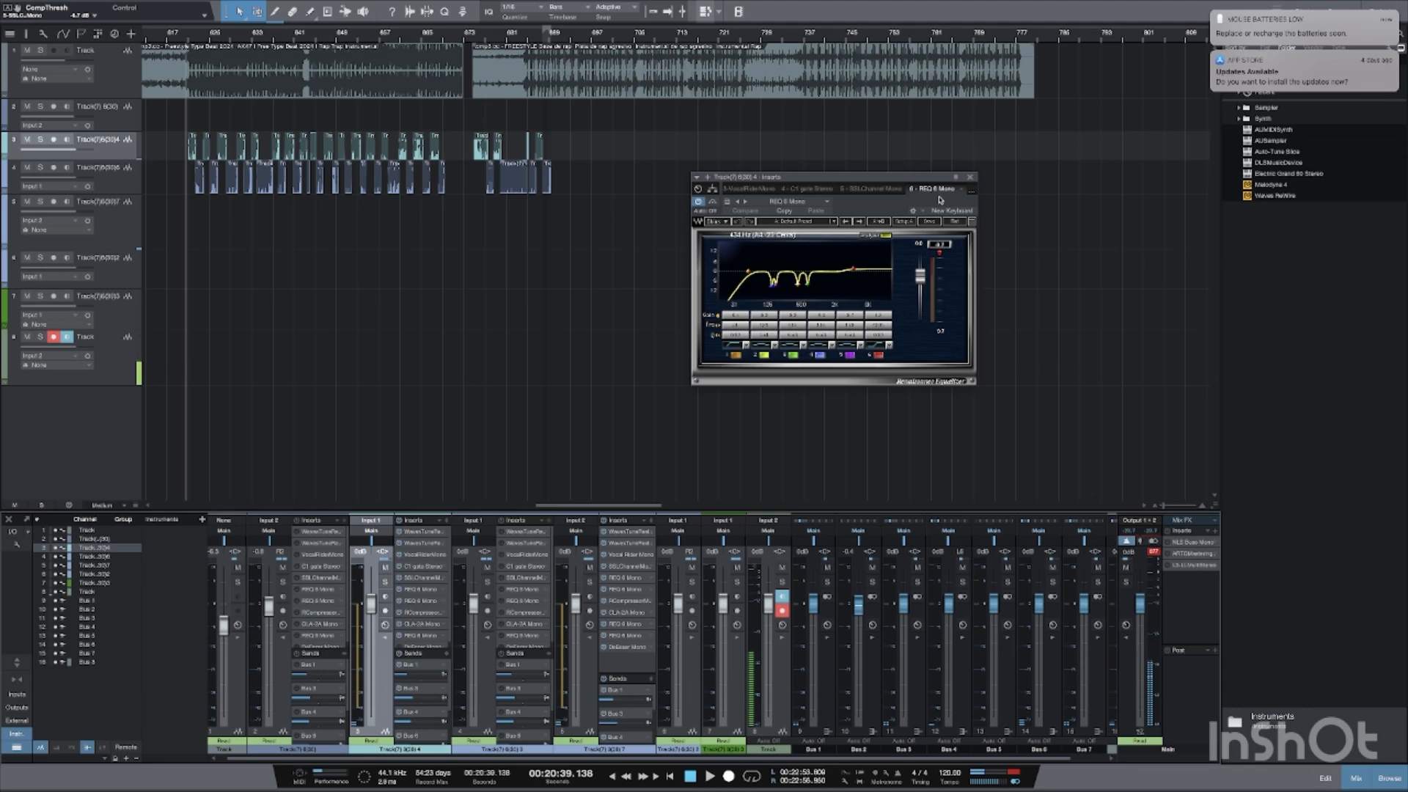
{"action": "left_click", "coordinate": [960, 190]}
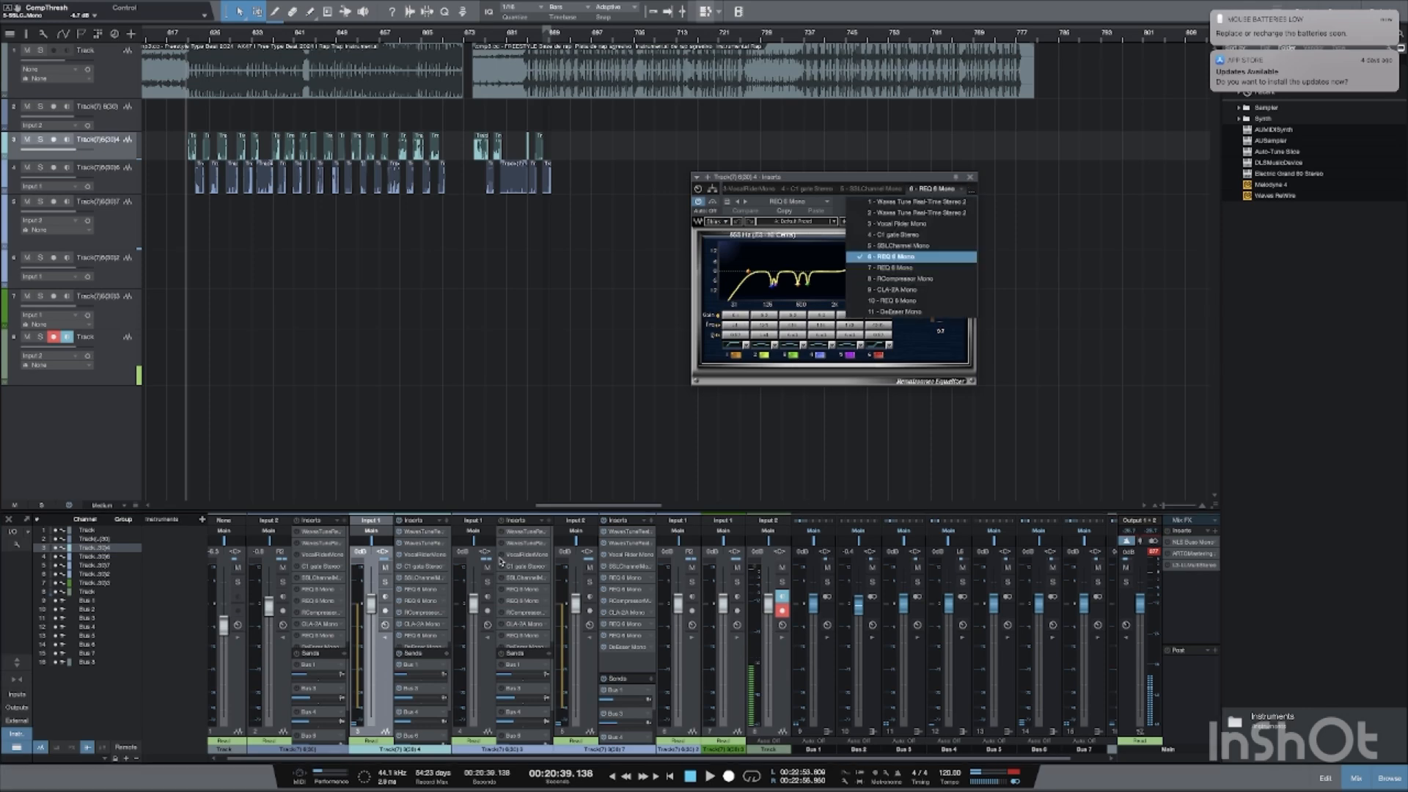
{"action": "left_click", "coordinate": [885, 268]}
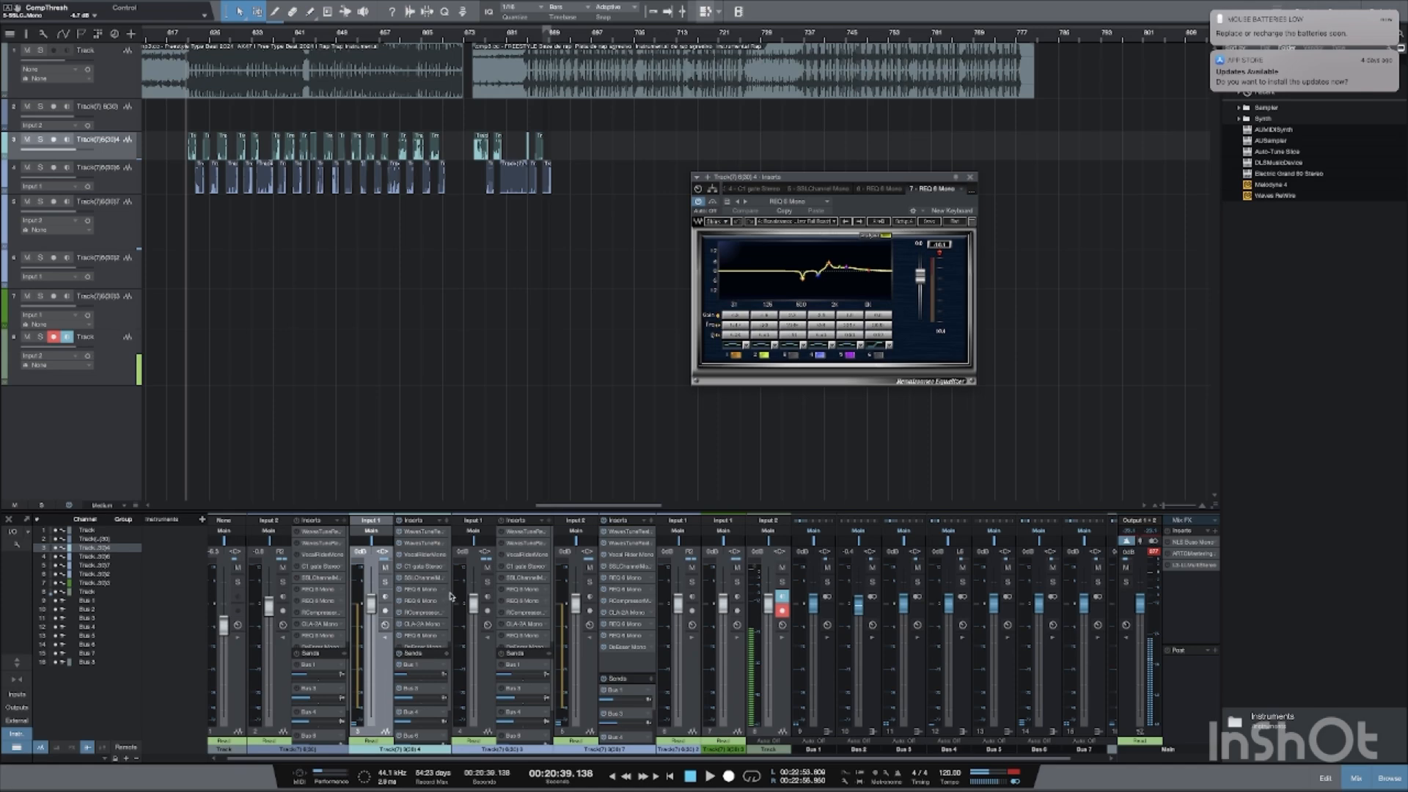
- Examine the vocal channel's RCompressor Mono settings and the CLA-2A Mono settings
{"action": "scroll", "coordinate": [422, 605], "scroll_direction": "down", "scroll_amount": 1}
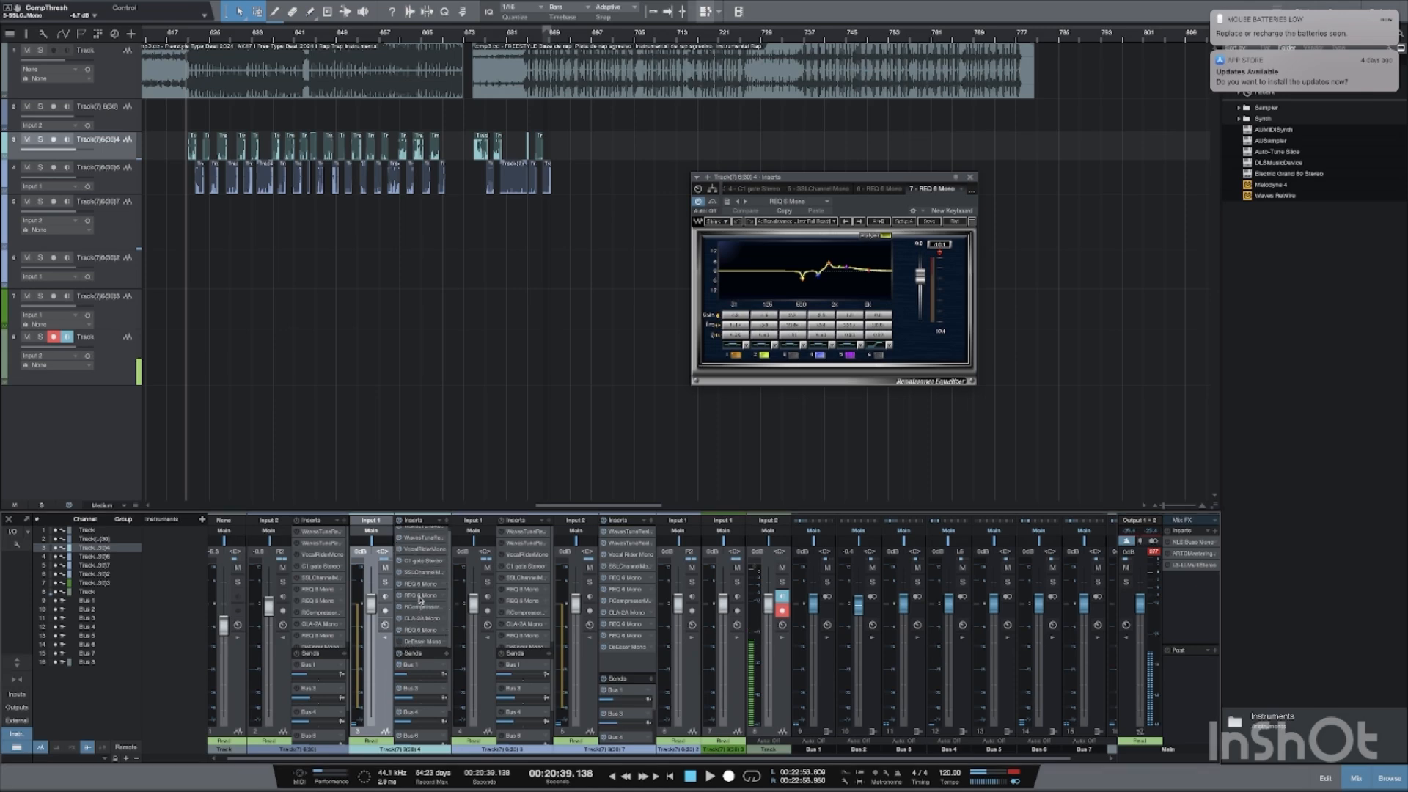
{"action": "left_click", "coordinate": [420, 605]}
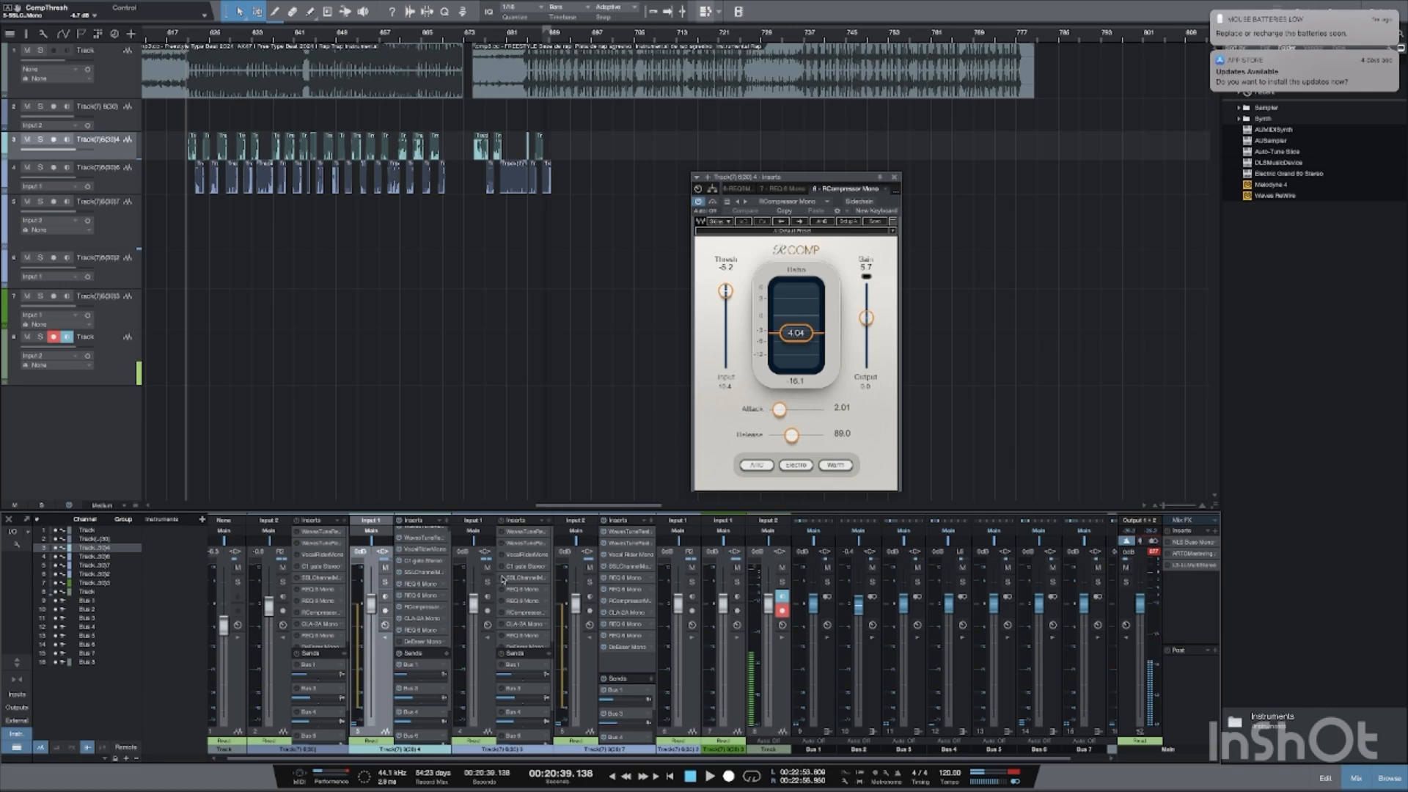
{"action": "left_click", "coordinate": [424, 619]}
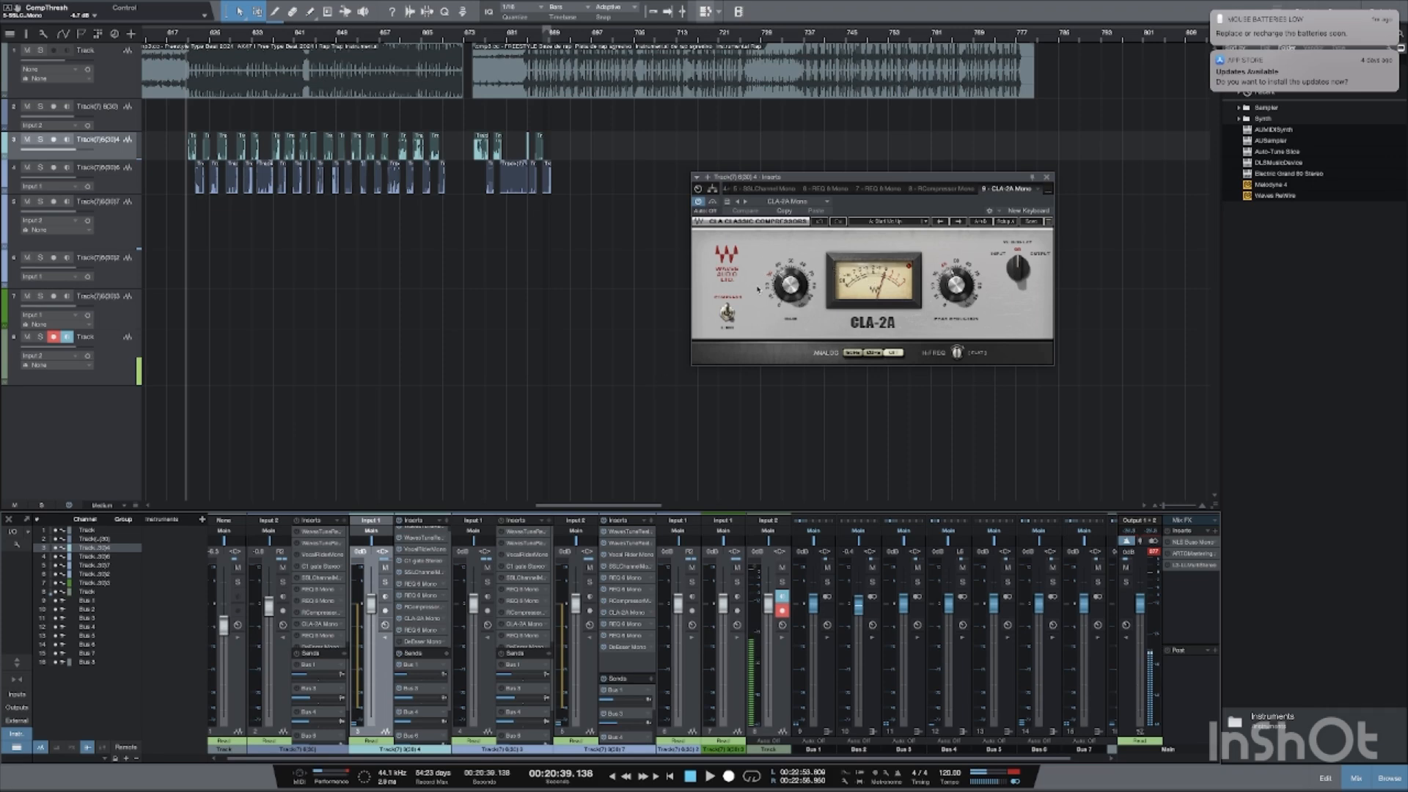
- Bring up the REQ 6 Mono equalizer in insert slot 10 of the vocal channel
{"action": "scroll", "coordinate": [428, 635], "scroll_direction": "right", "scroll_amount": 1}
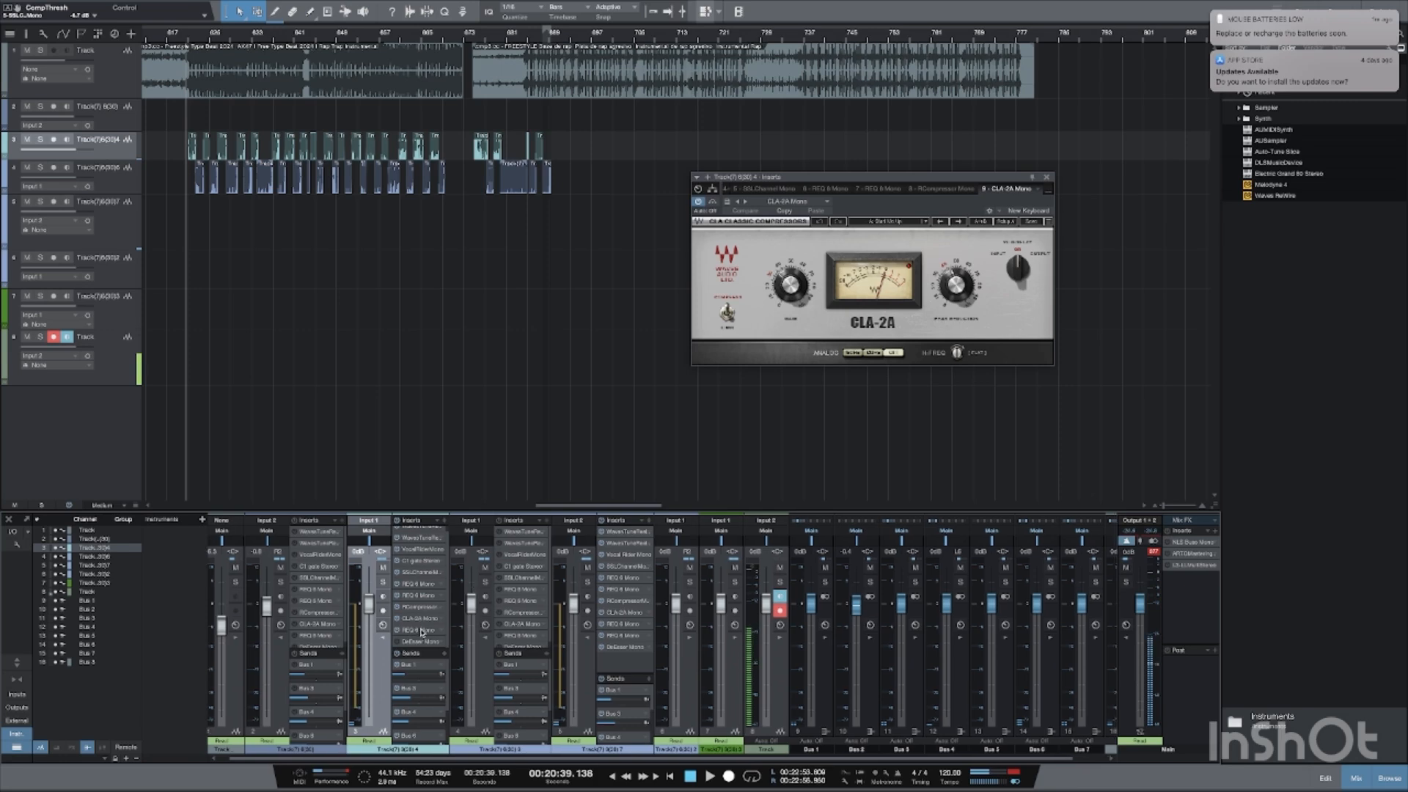
{"action": "double_click", "coordinate": [422, 631]}
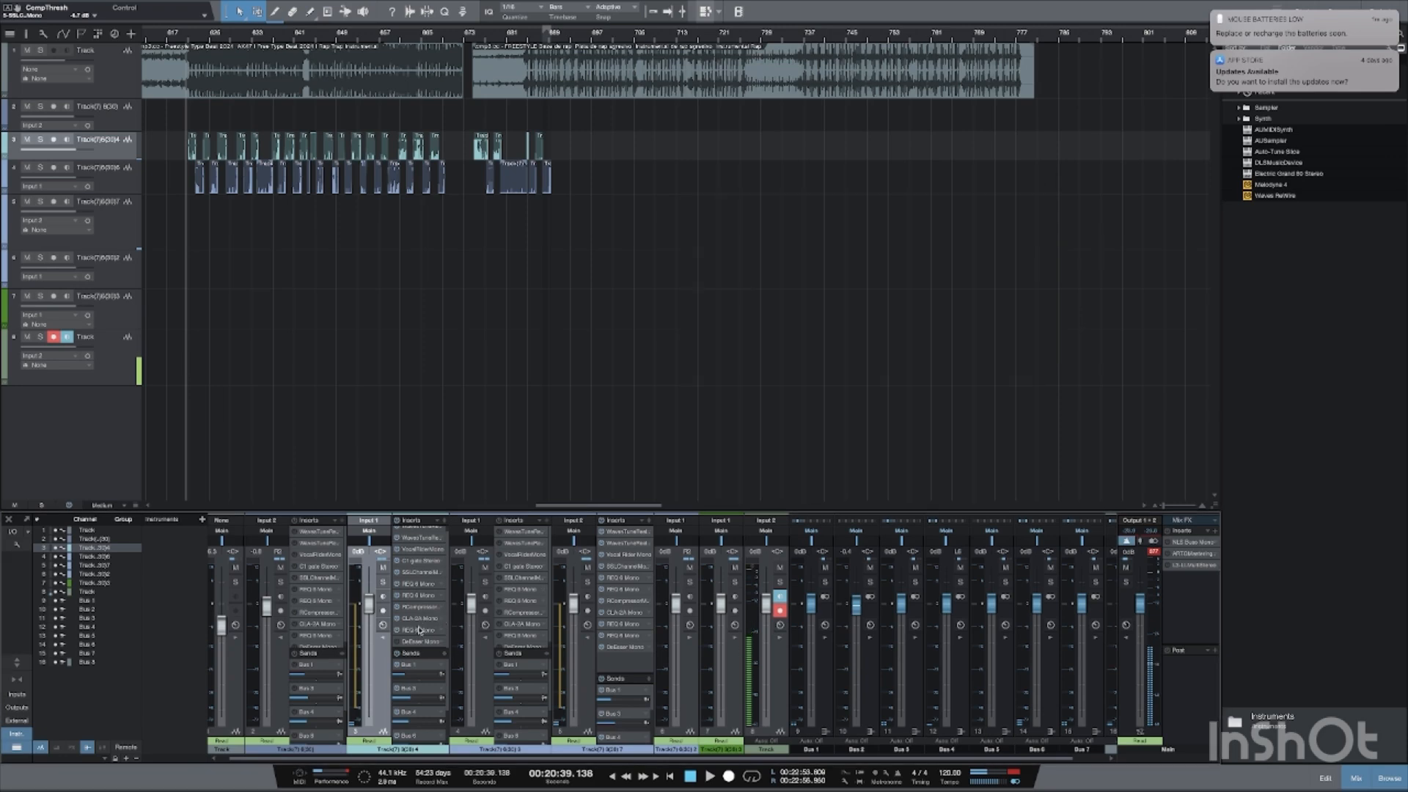
{"action": "double_click", "coordinate": [422, 629]}
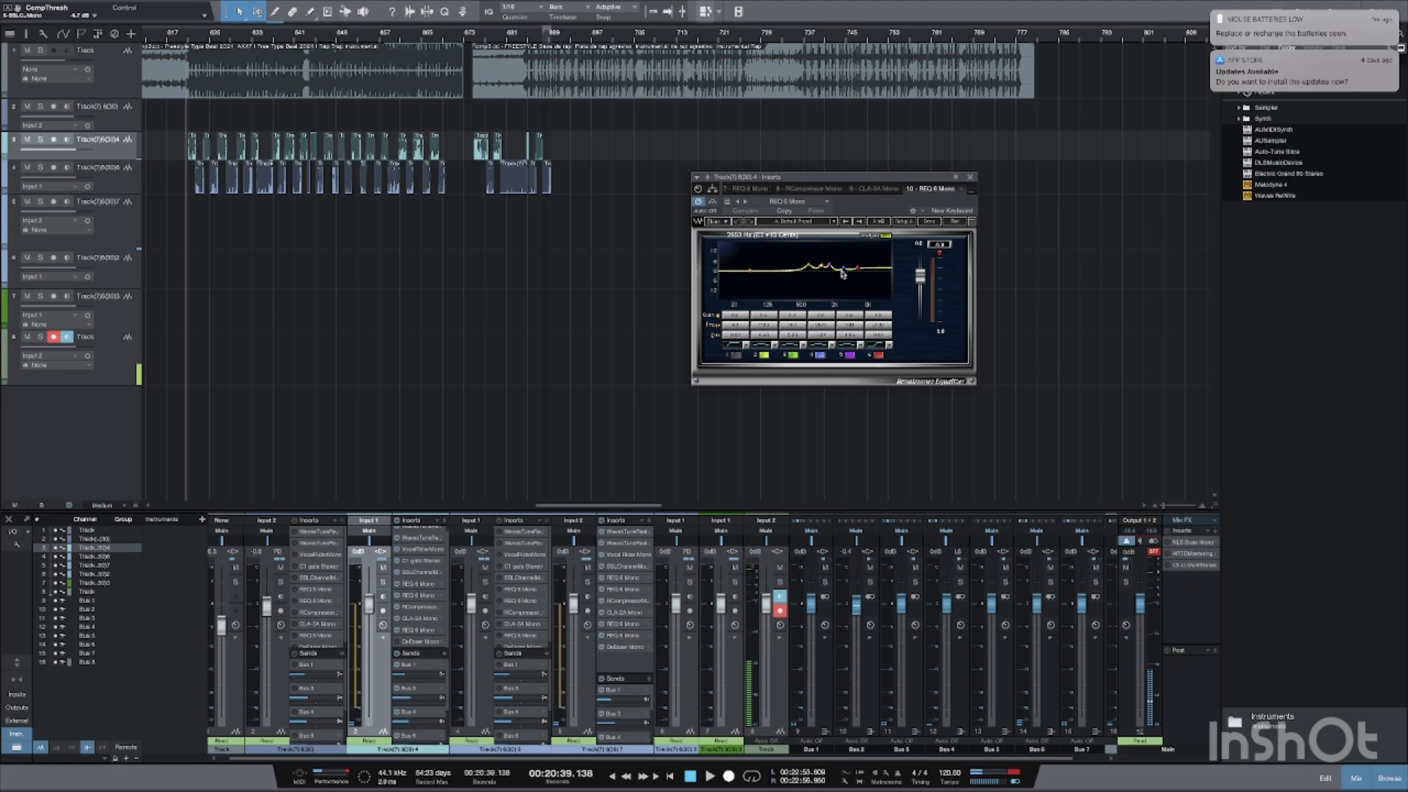
- Review the vocal channel's sends and the Kramer Tape effect on its Bus 1 send, and close the plug-in window
{"action": "scroll", "coordinate": [413, 668], "scroll_direction": "right", "scroll_amount": 2}
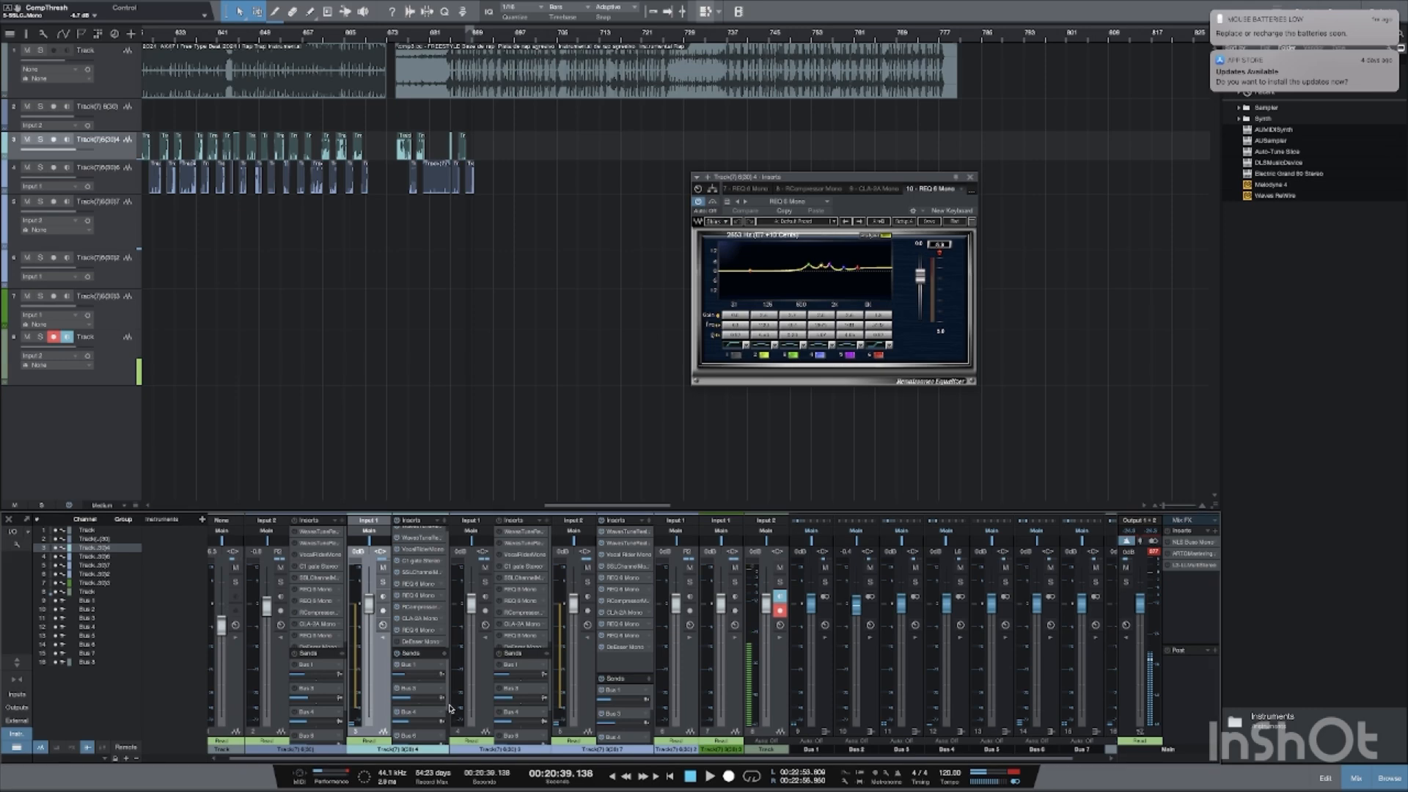
{"action": "scroll", "coordinate": [436, 705], "scroll_direction": "down", "scroll_amount": 3}
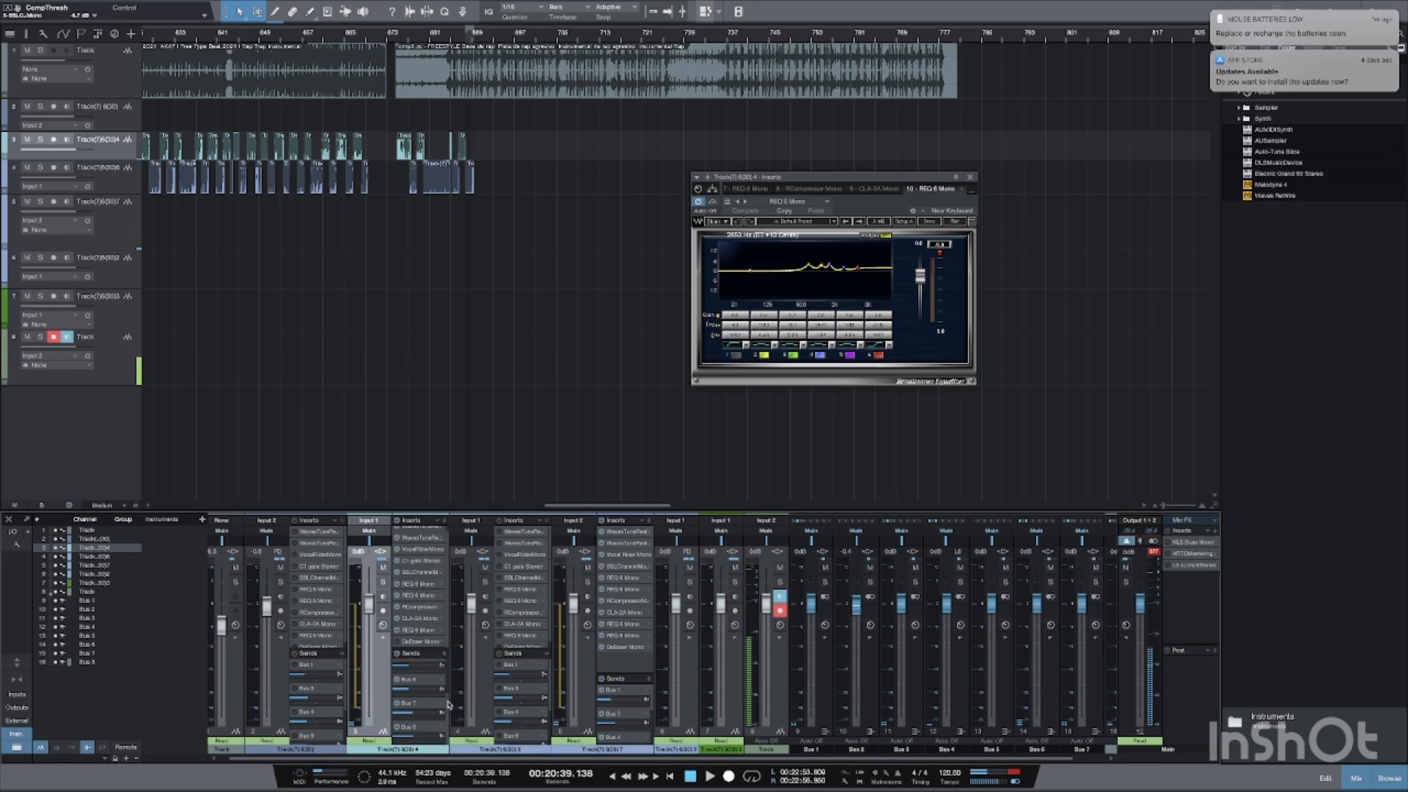
{"action": "scroll", "coordinate": [449, 668], "scroll_direction": "up", "scroll_amount": 3}
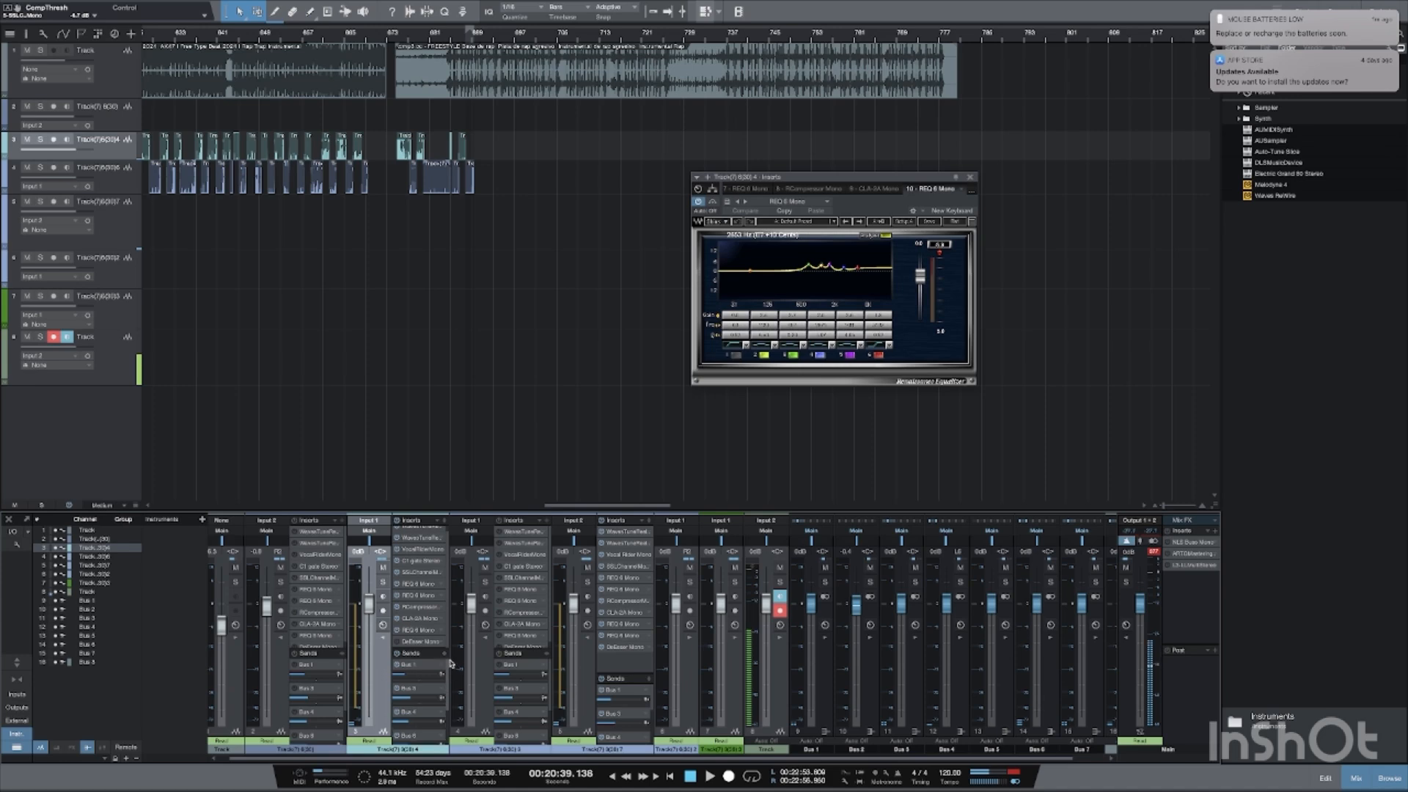
{"action": "double_click", "coordinate": [409, 668]}
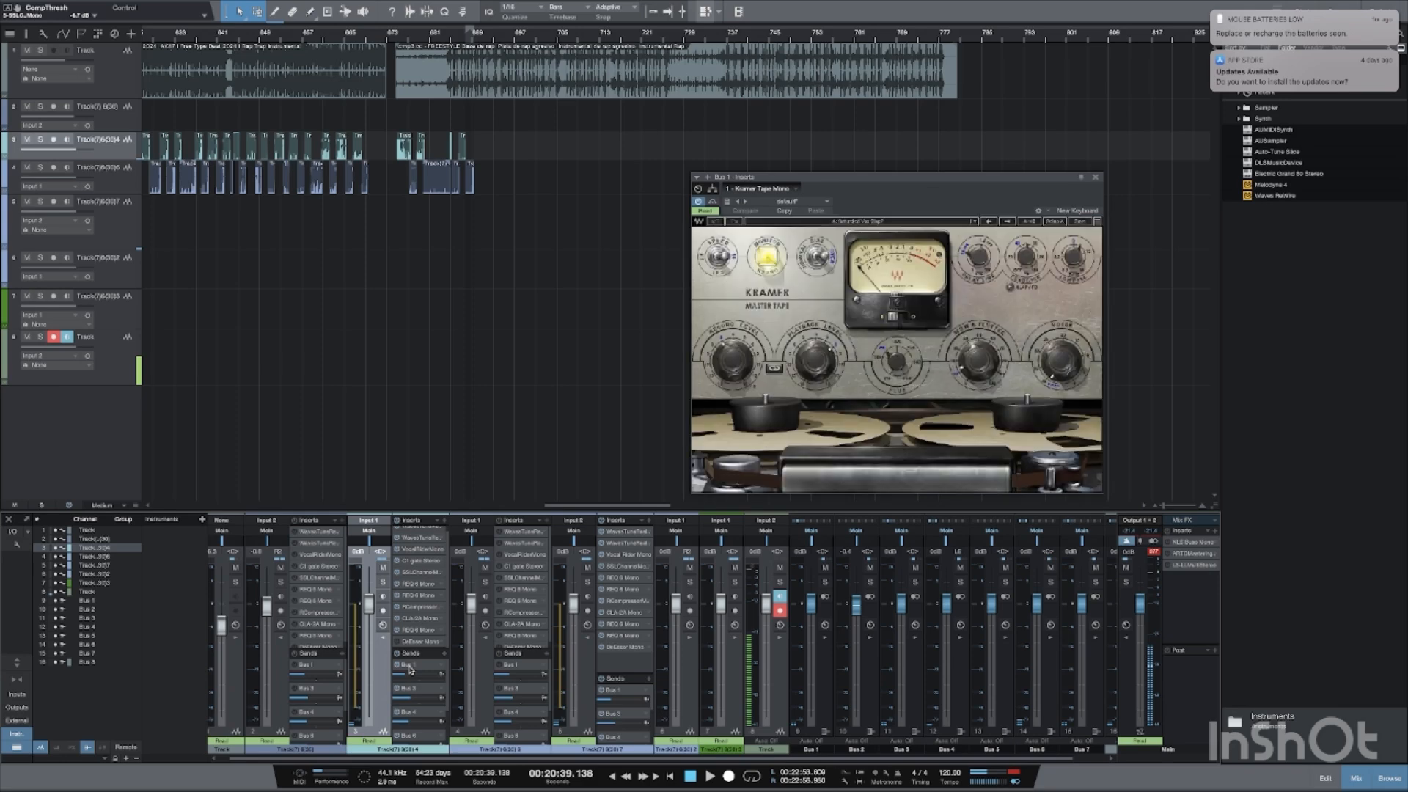
{"action": "double_click", "coordinate": [410, 668]}
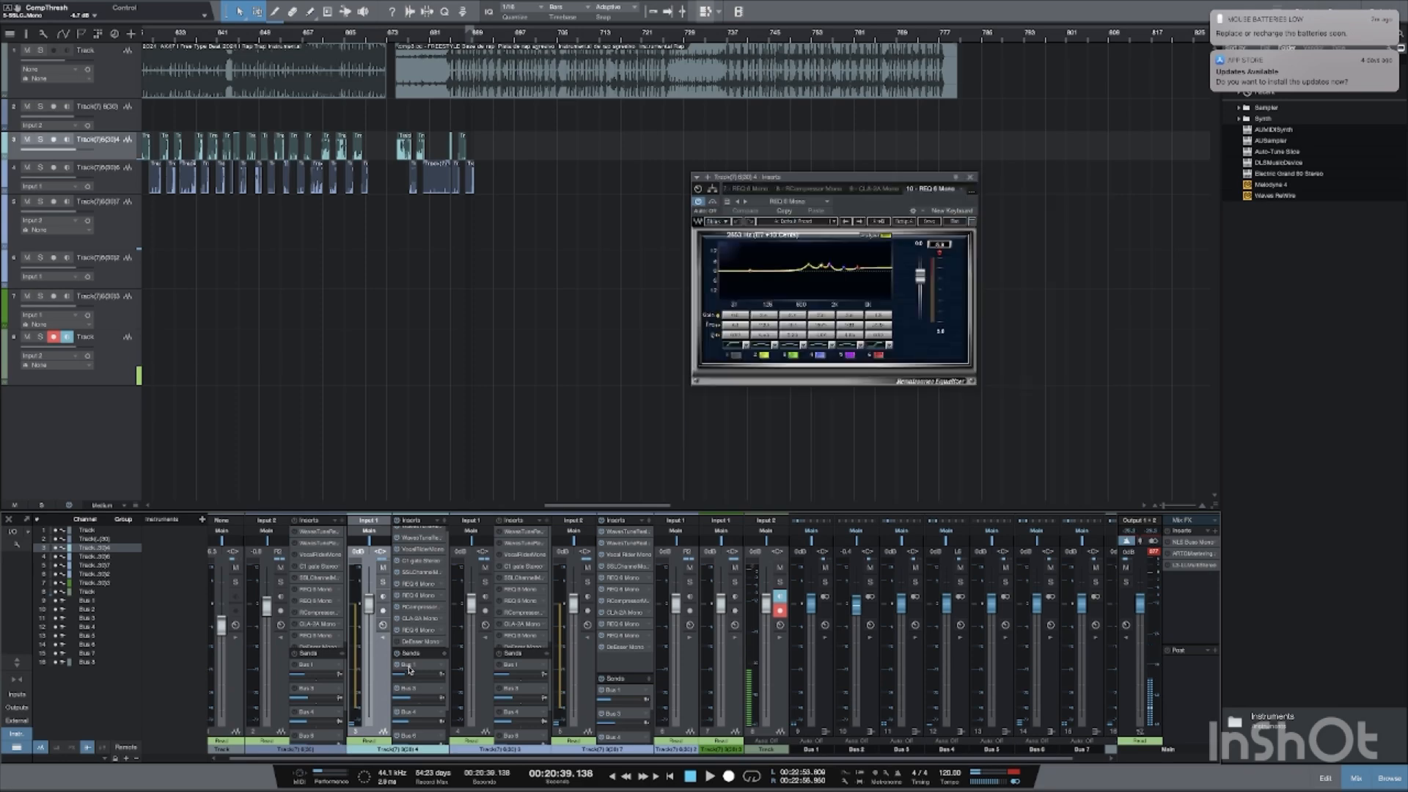
{"action": "double_click", "coordinate": [409, 668]}
{"action": "double_click", "coordinate": [410, 668]}
{"action": "double_click", "coordinate": [410, 669]}
{"action": "key", "text": "Escape"}
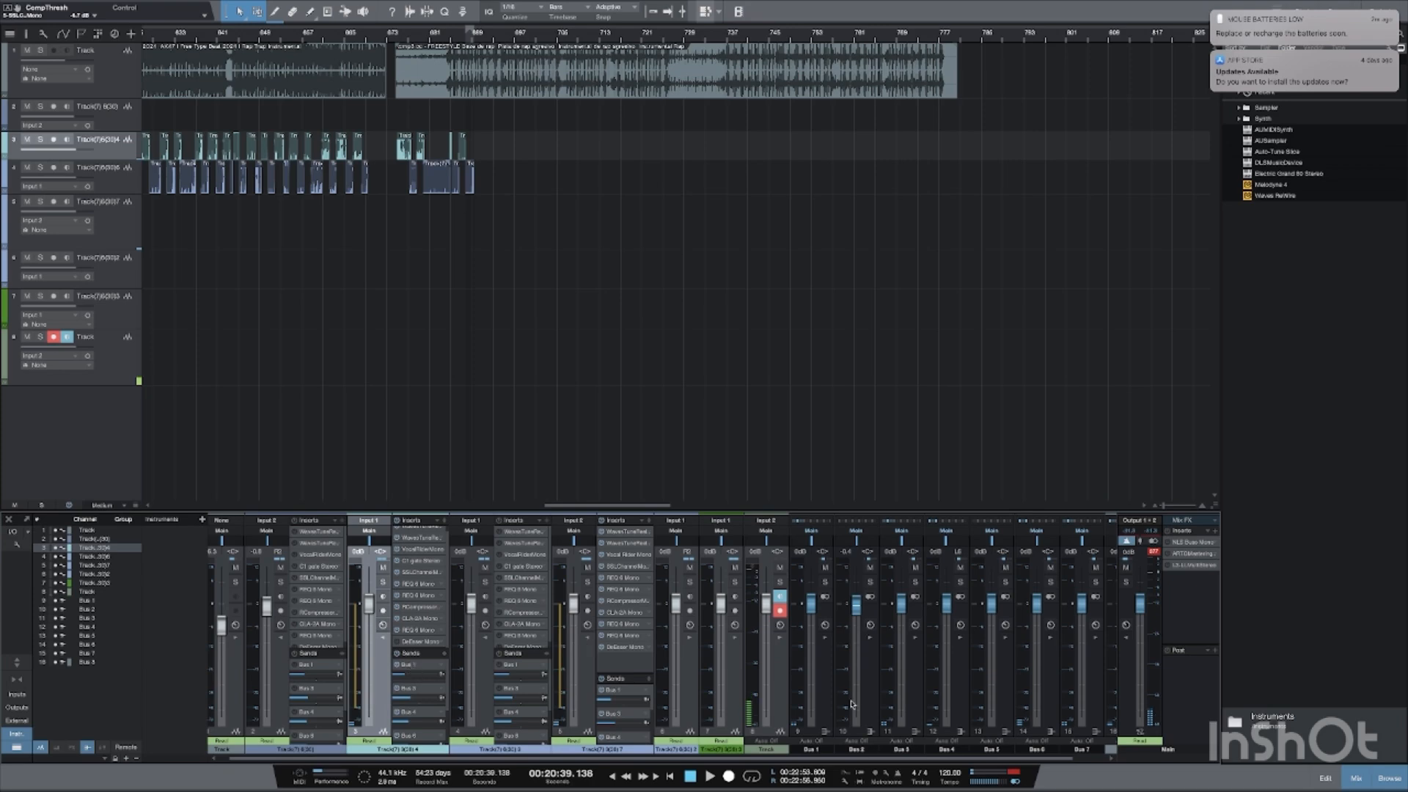
- Examine the bus effects in the mixer: Kramer Tape on Bus 1, H-Delay on Bus 3 and IR-L on Bus 4
{"action": "double_click", "coordinate": [825, 685]}
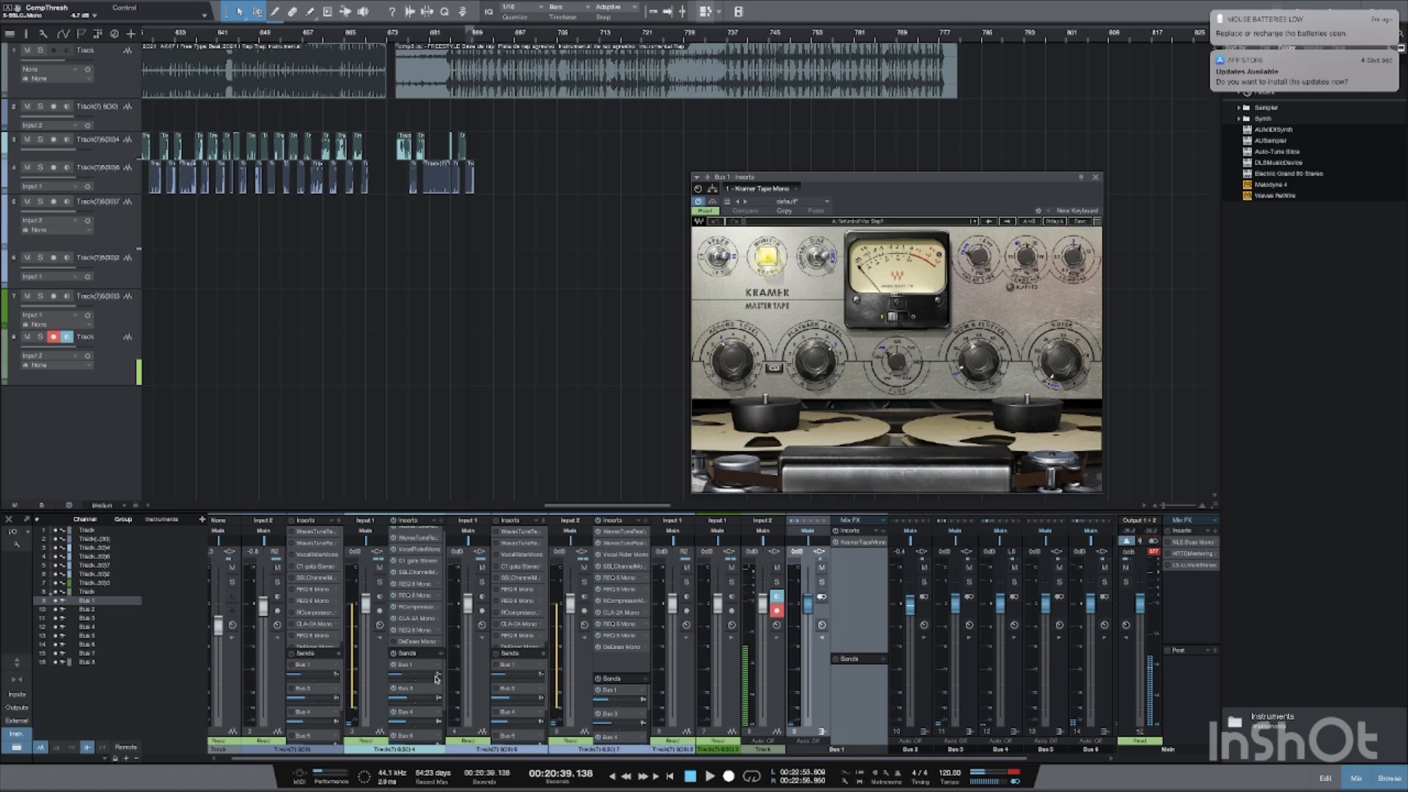
{"action": "left_click_drag", "start_coordinate": [443, 676], "coordinate": [575, 722]}
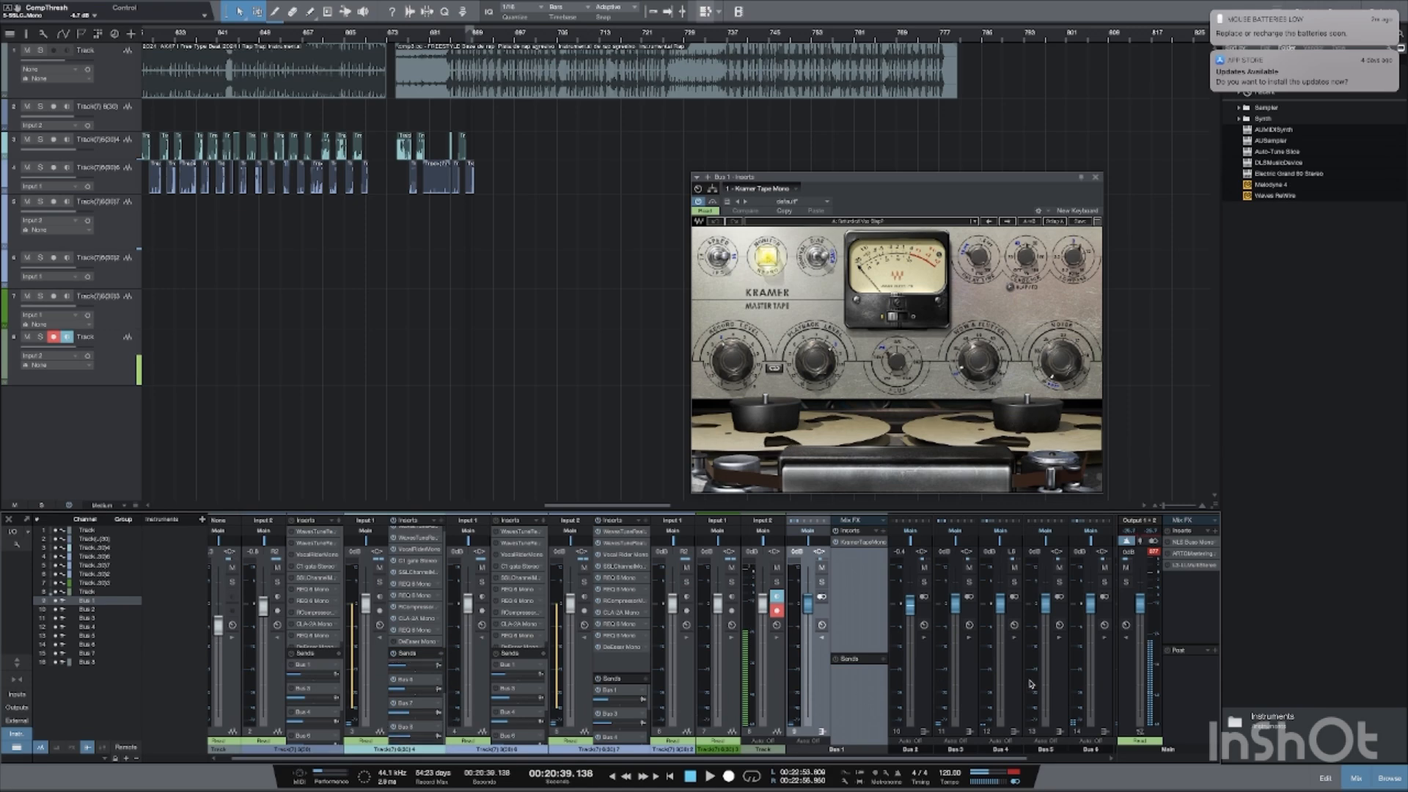
{"action": "left_click", "coordinate": [965, 691]}
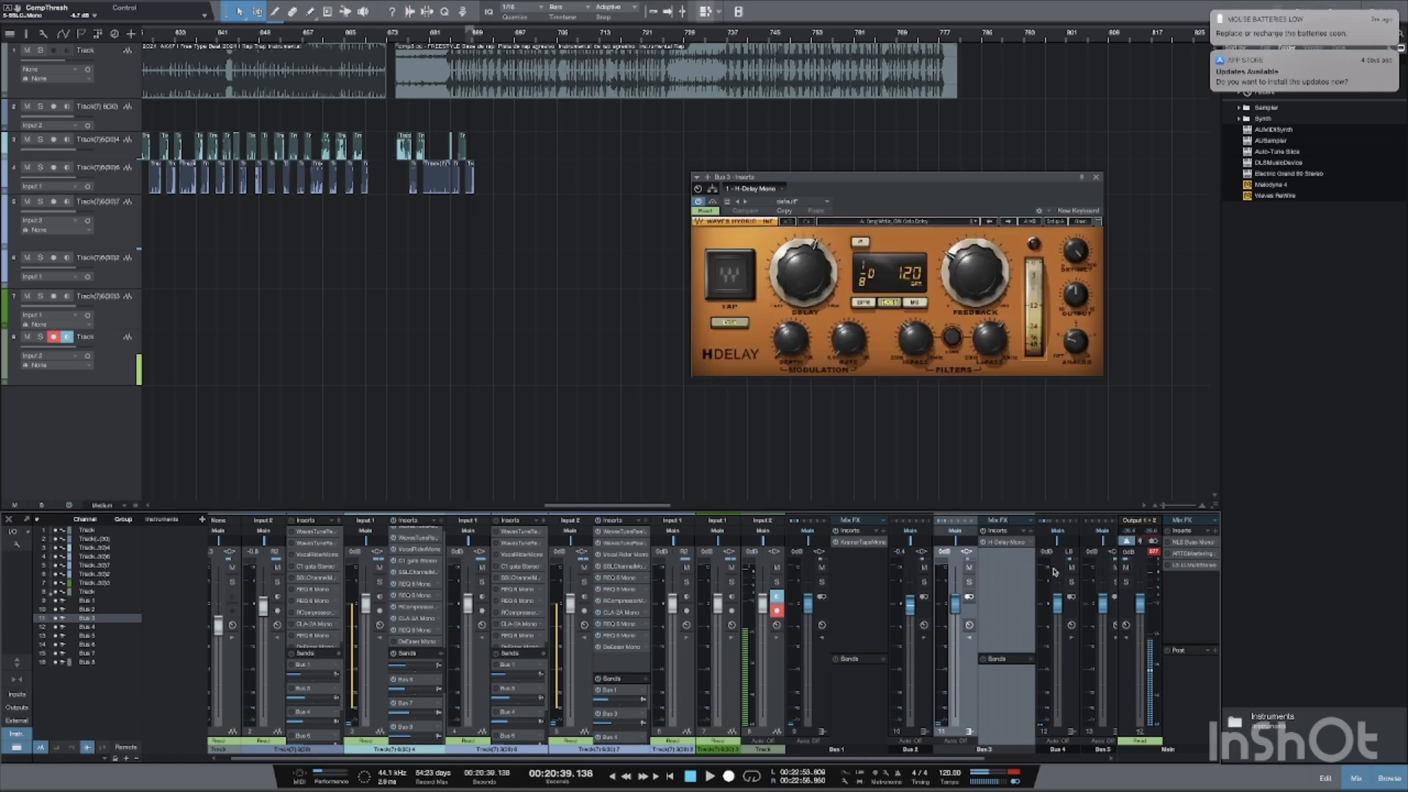
{"action": "left_click", "coordinate": [1061, 656]}
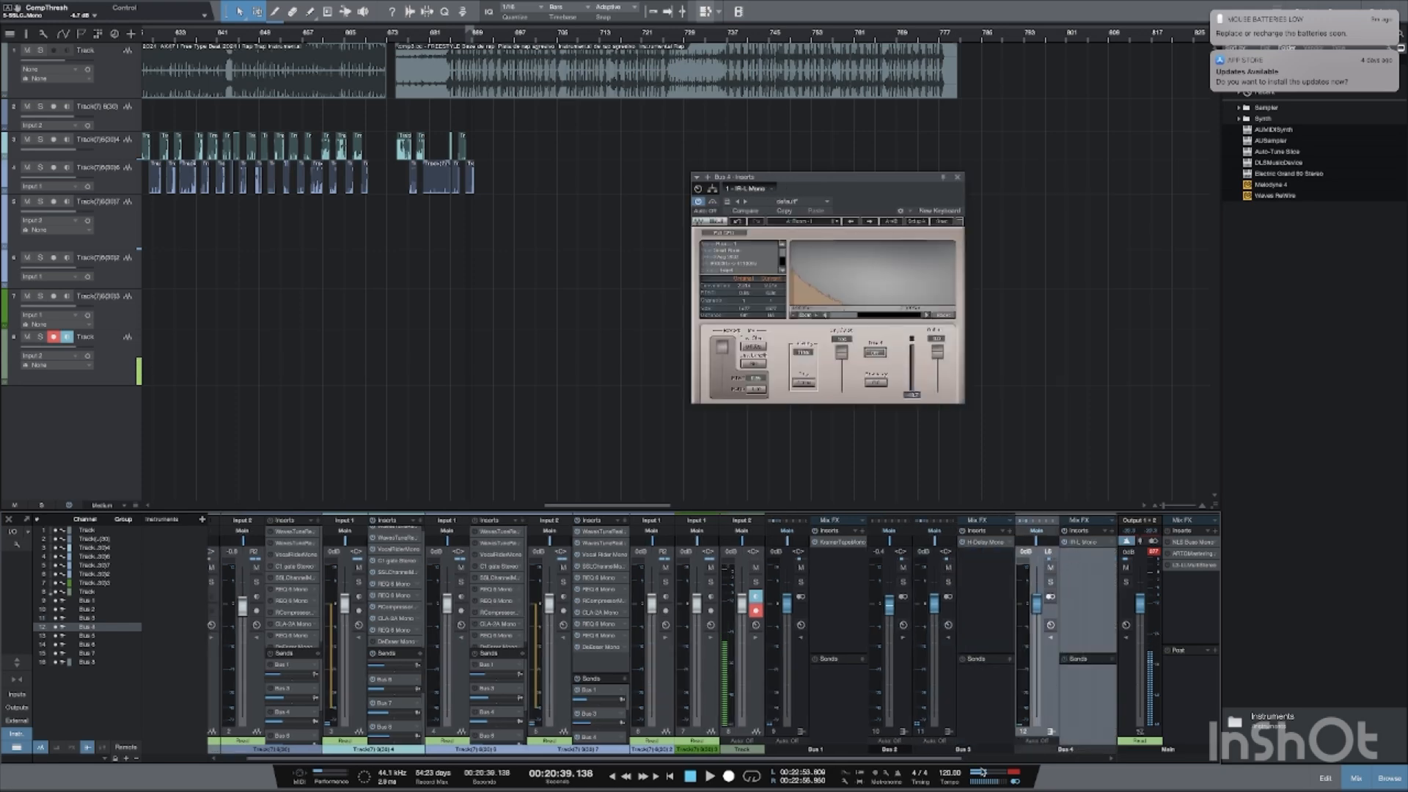
- Examine the remaining bus effects in the mixer: H-Delay Mono/Stereo on Bus 6 and Doubler2 Mono on Bus 7
{"action": "left_click_drag", "start_coordinate": [951, 761], "coordinate": [1136, 753]}
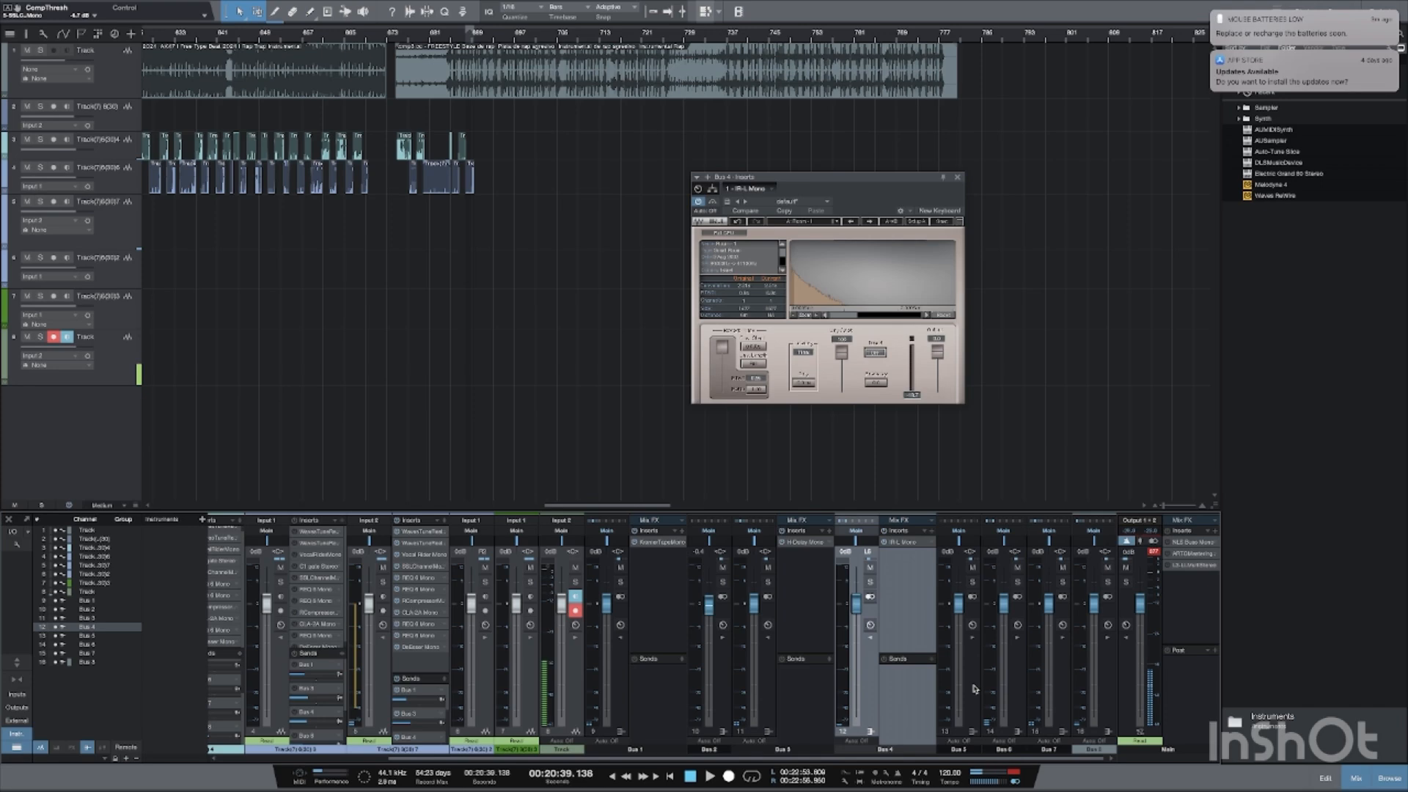
{"action": "left_click", "coordinate": [1011, 687]}
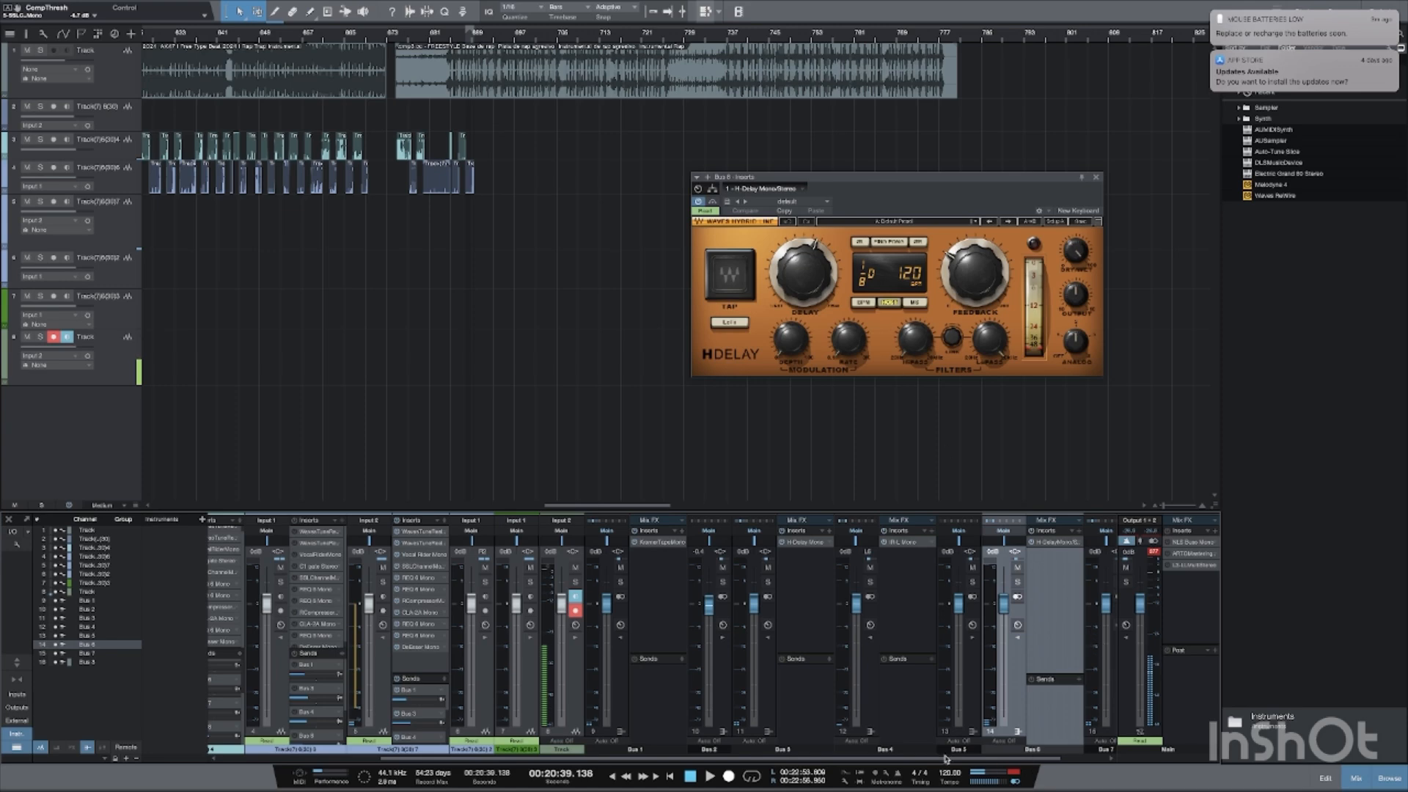
{"action": "left_click_drag", "start_coordinate": [1029, 757], "coordinate": [1048, 762]}
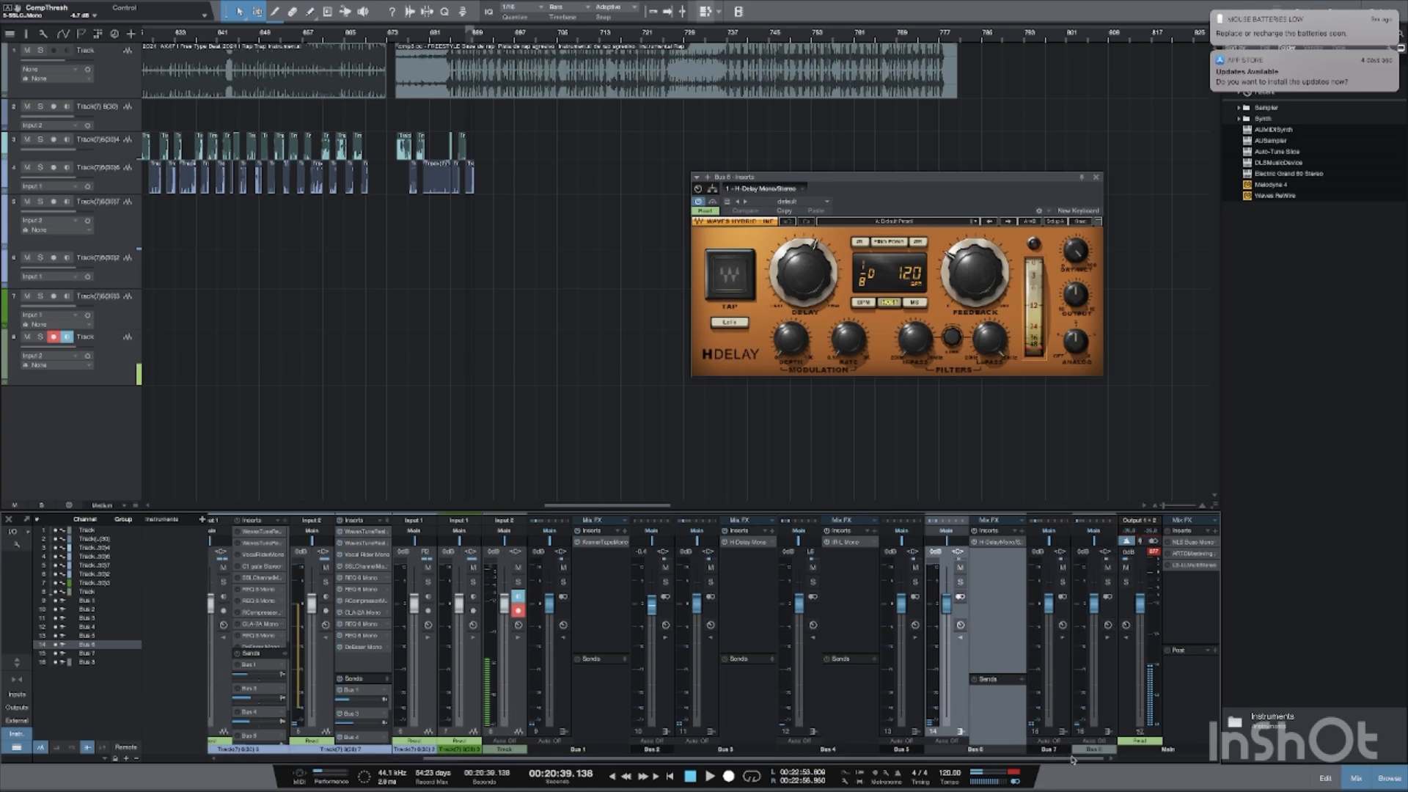
{"action": "left_click", "coordinate": [1046, 655]}
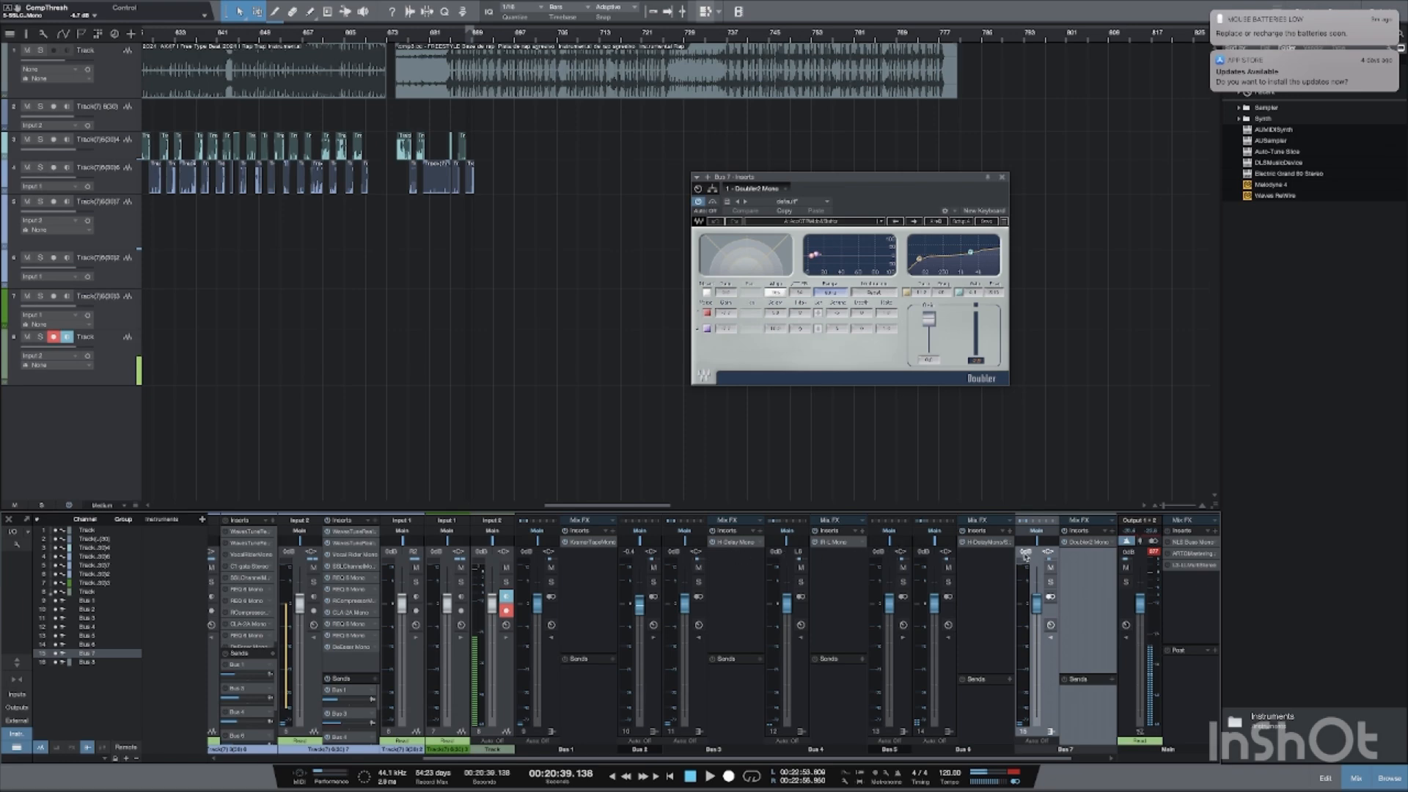
{"action": "left_click", "coordinate": [1086, 543]}
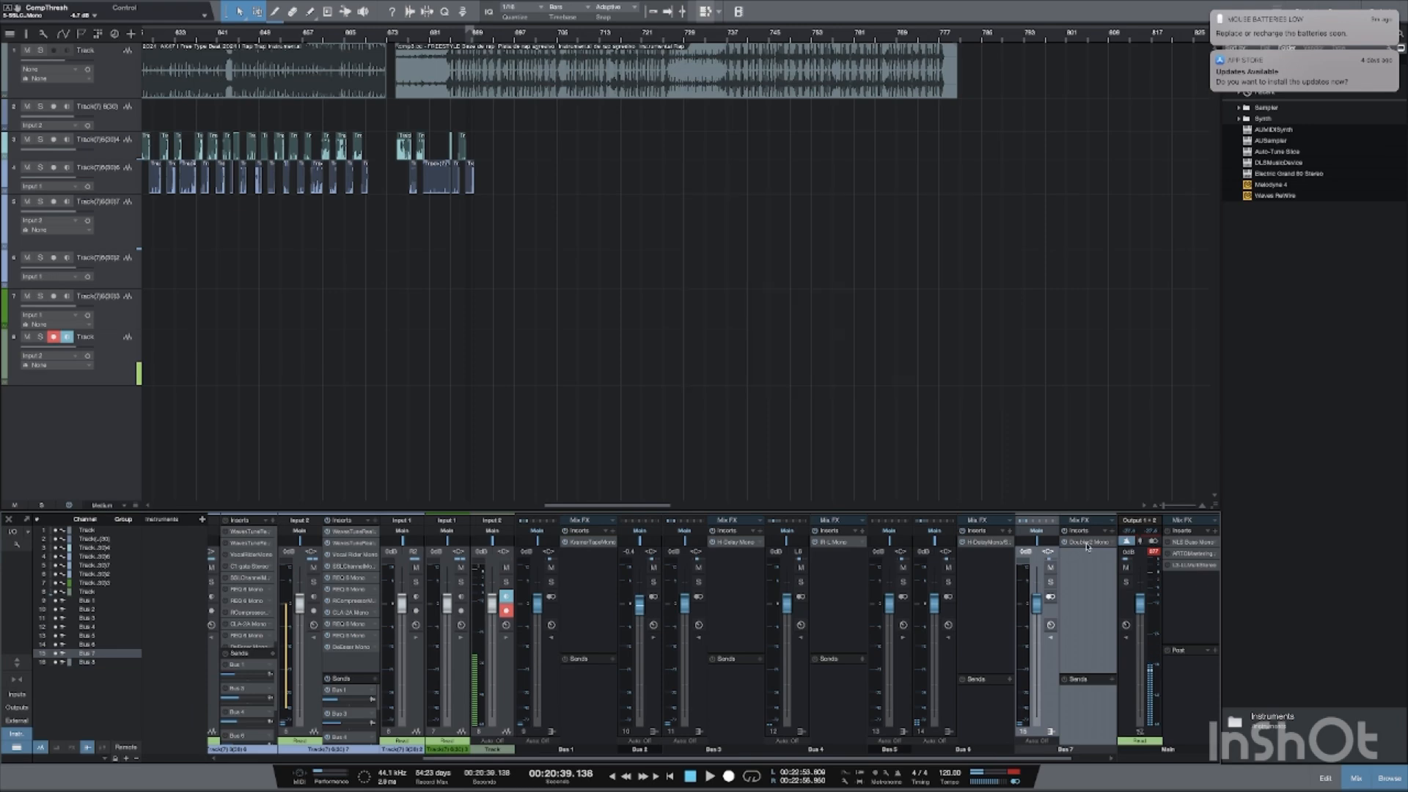
{"action": "left_click", "coordinate": [1087, 543]}
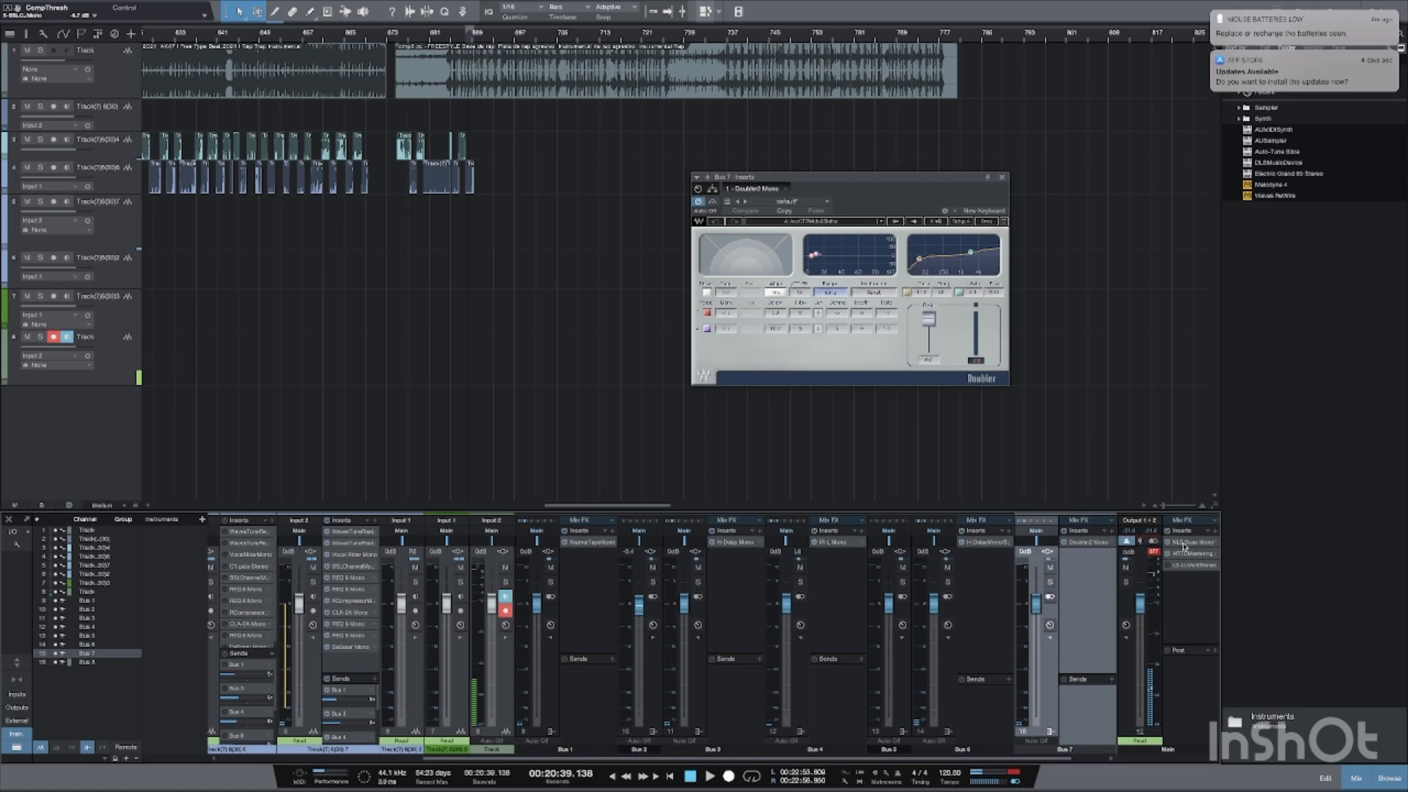
- Review the Main output's inserts, NLS Buss Mono and AR TG Mastering Live Stereo, and close the plug-in window
{"action": "left_click", "coordinate": [1183, 543]}
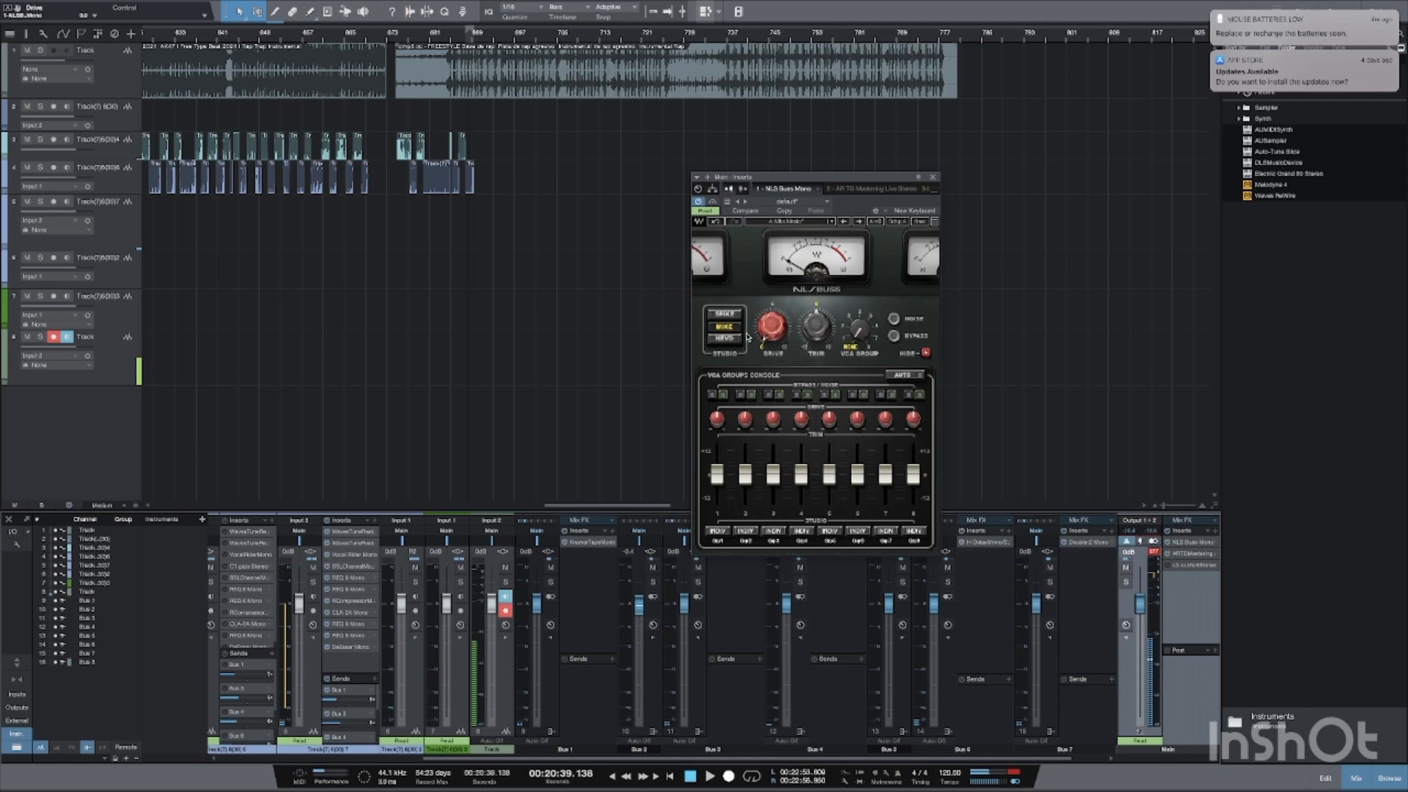
{"action": "left_click", "coordinate": [1179, 554]}
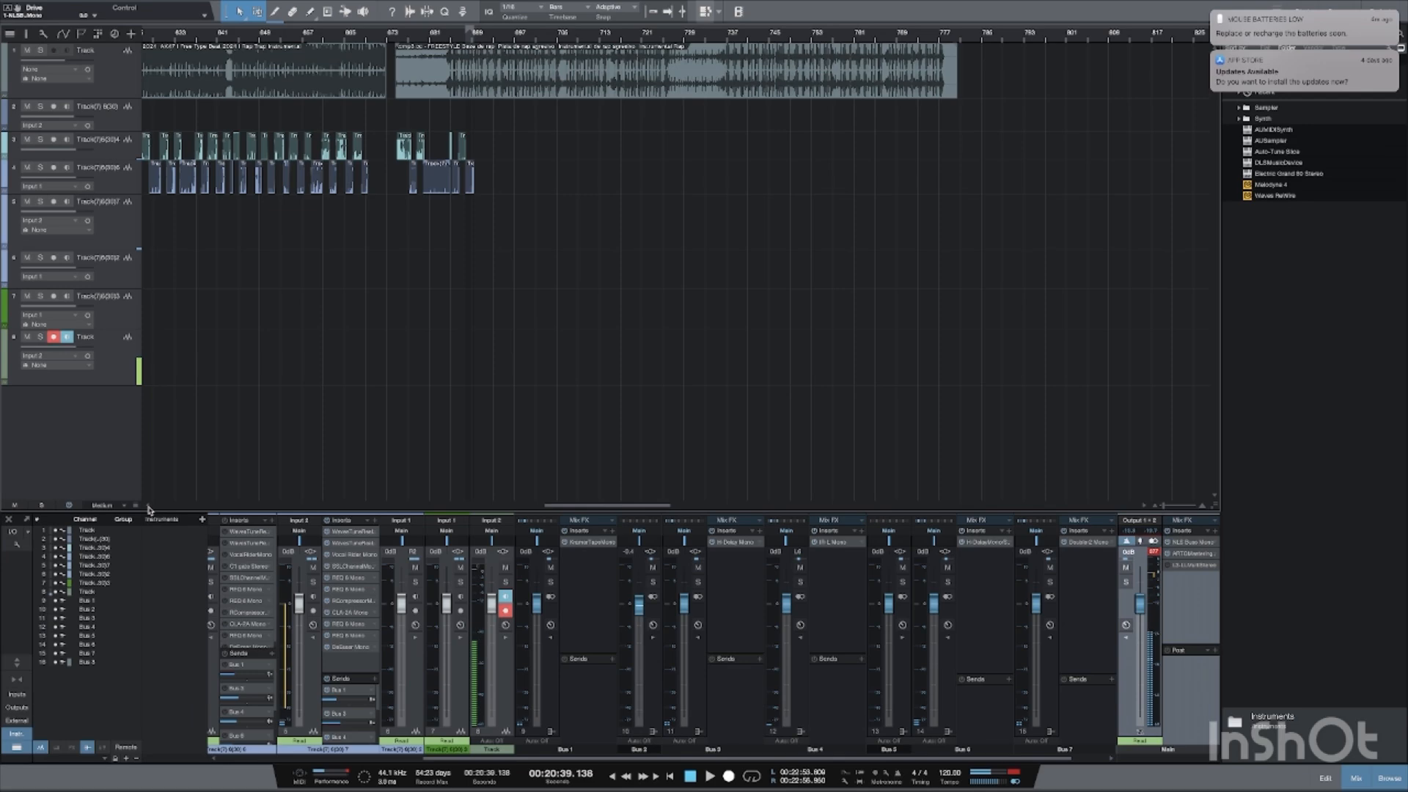
- Select vocal track 3 and play back the mixed section with track 8 disarmed for recording, then stop playback and re-arm that track
{"action": "scroll", "coordinate": [148, 509], "scroll_direction": "left", "scroll_amount": 3}
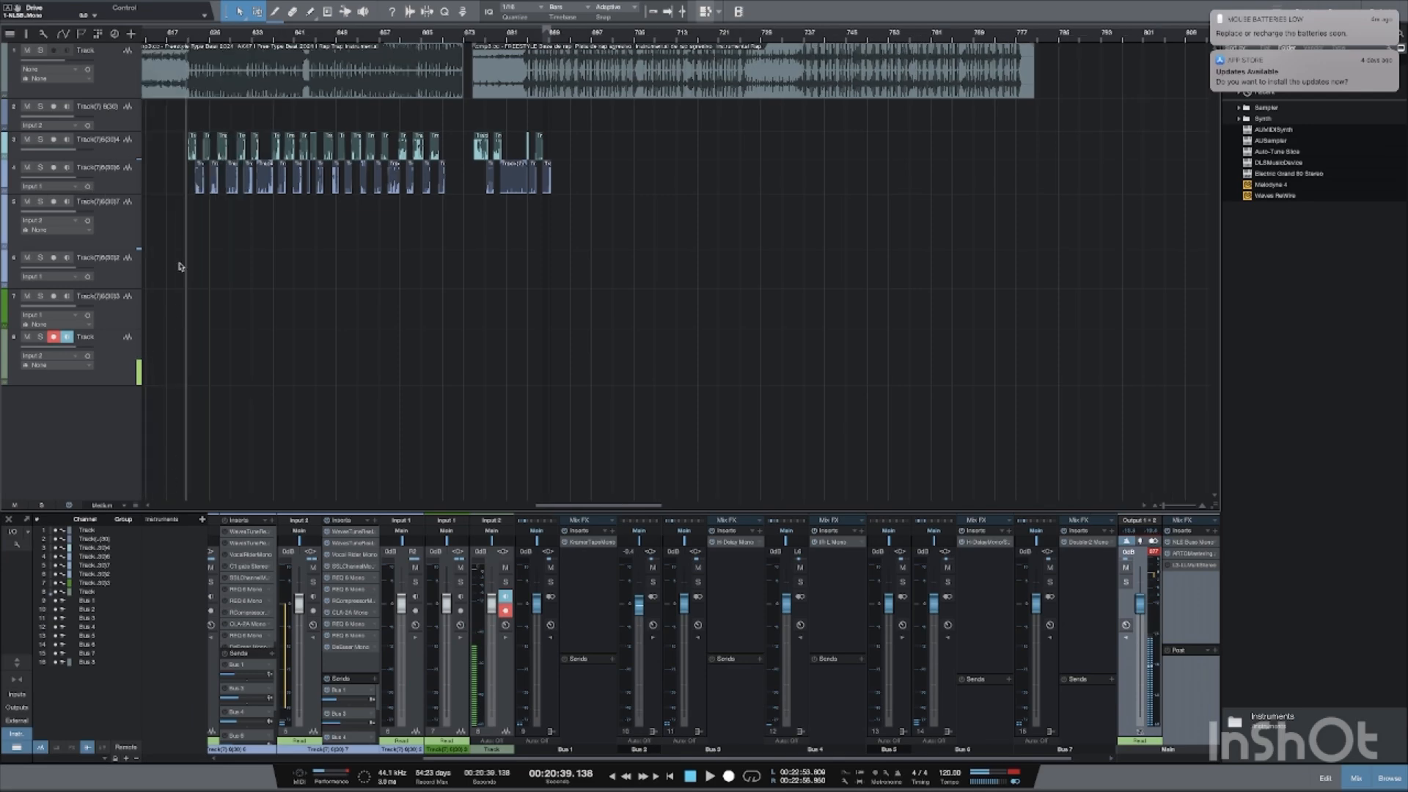
{"action": "left_click", "coordinate": [105, 149]}
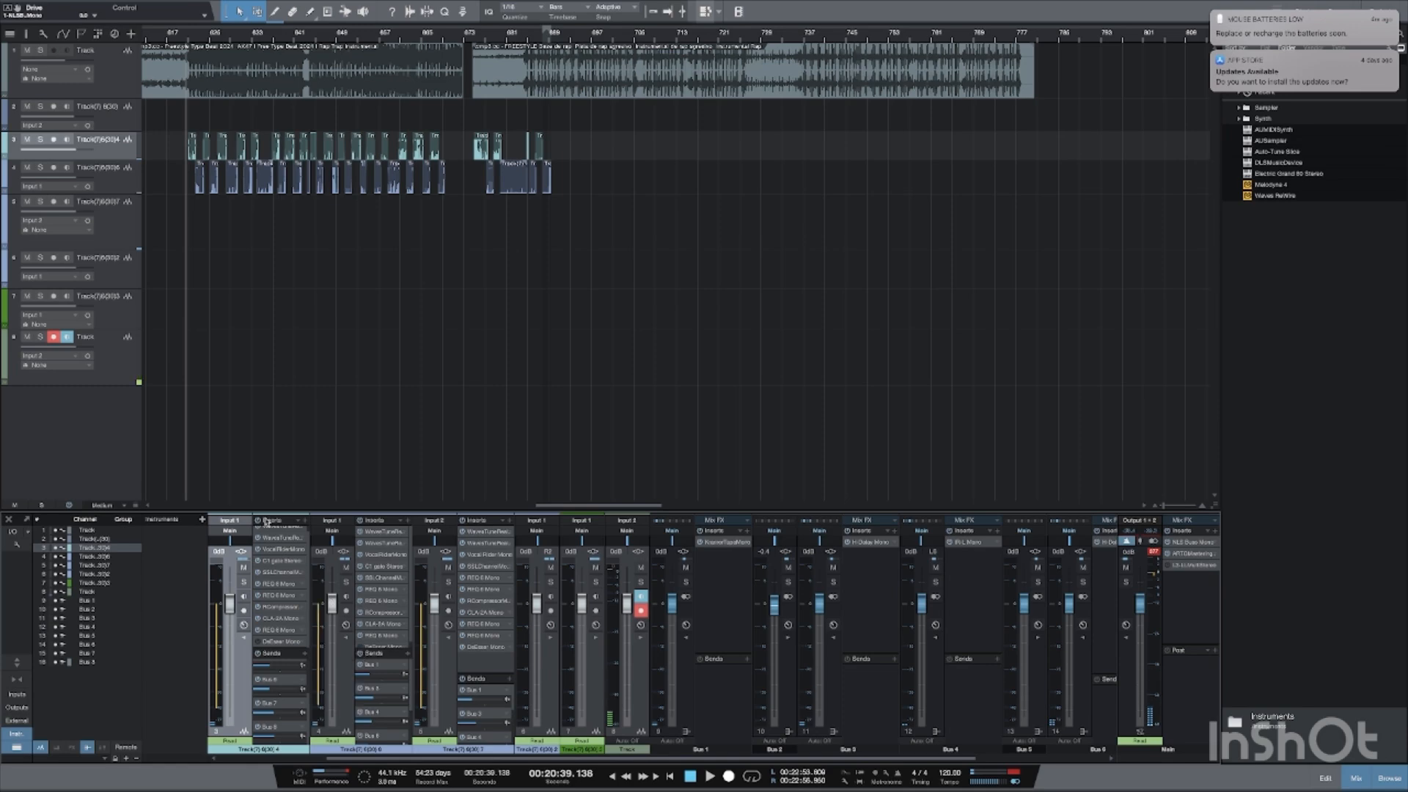
{"action": "key", "text": "space"}
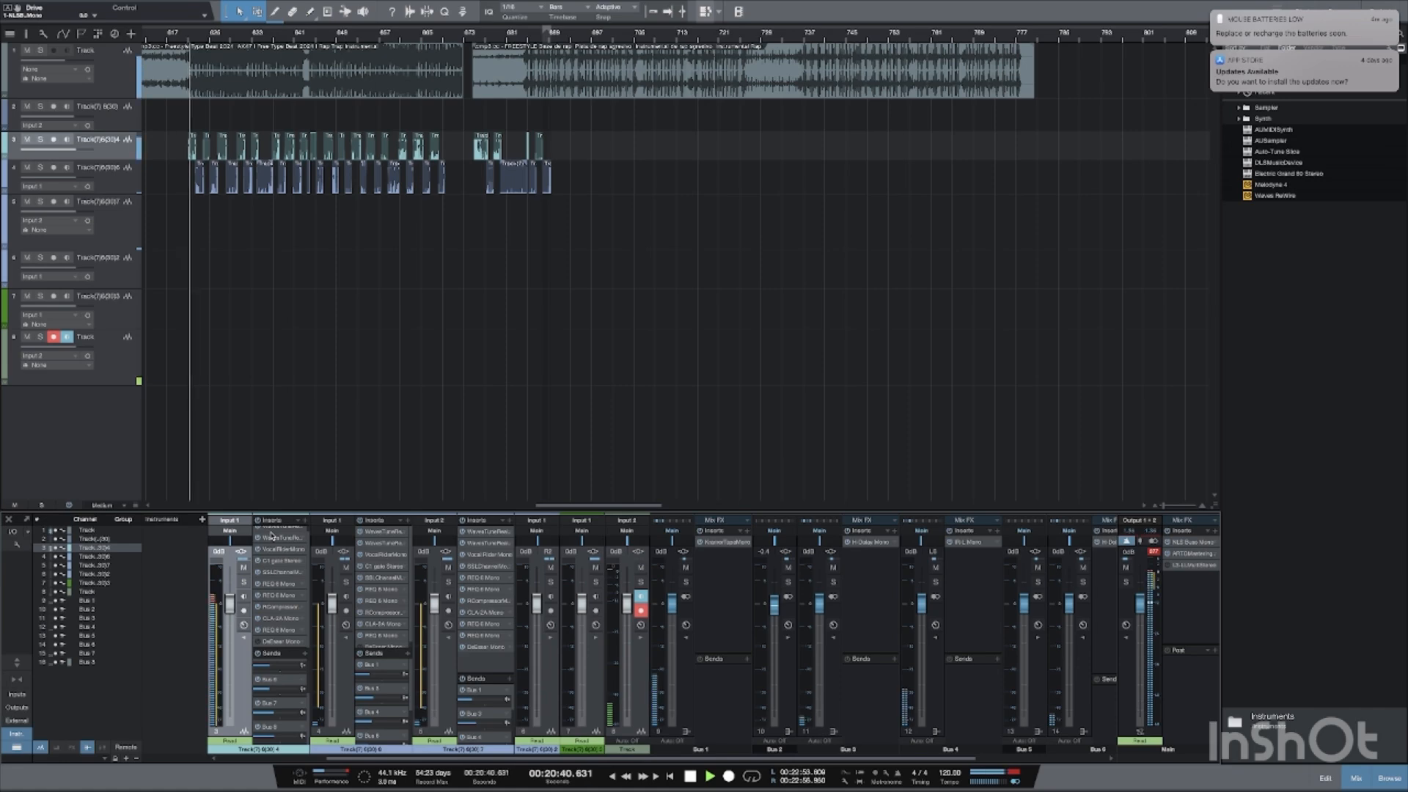
{"action": "left_click", "coordinate": [54, 337]}
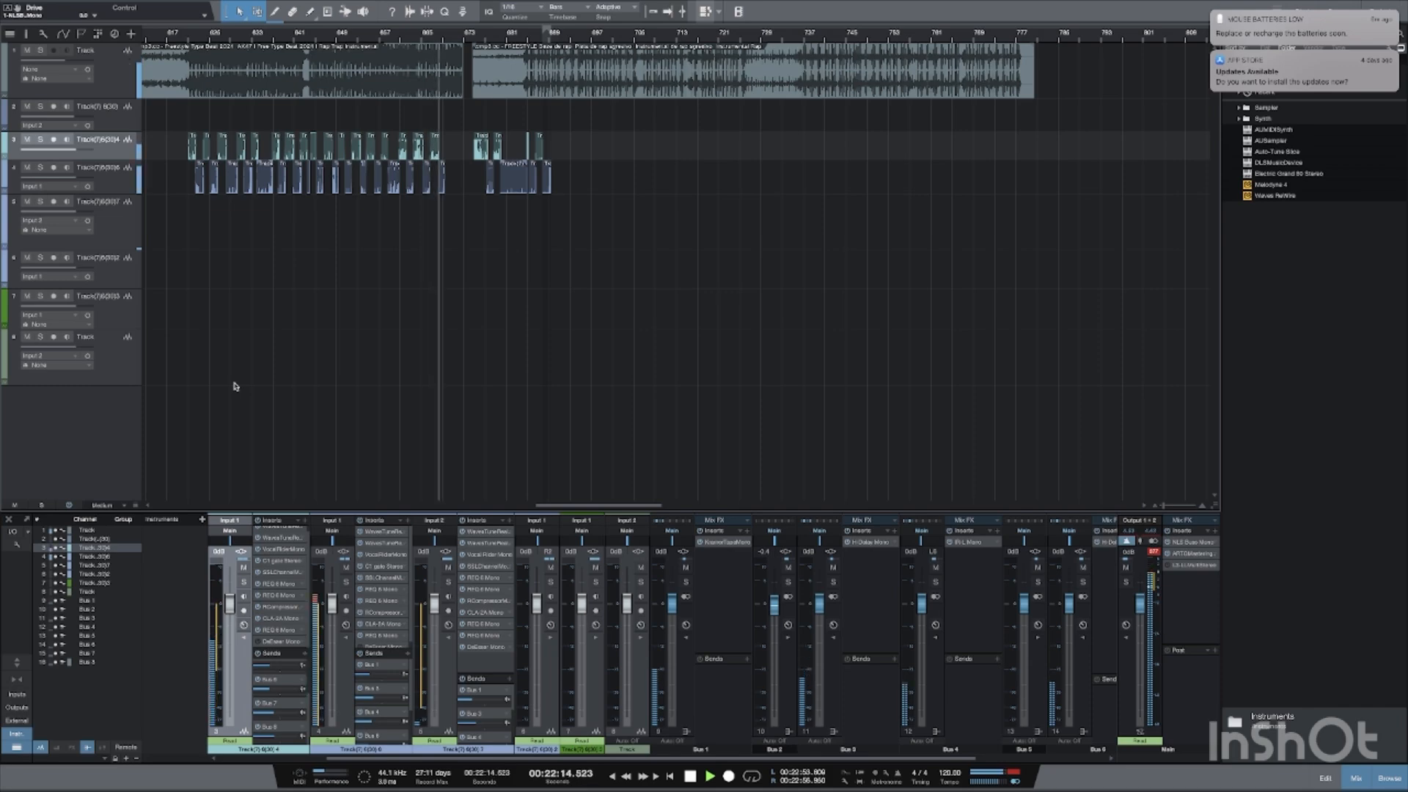
{"action": "key", "text": "space"}
{"action": "left_click", "coordinate": [53, 339]}
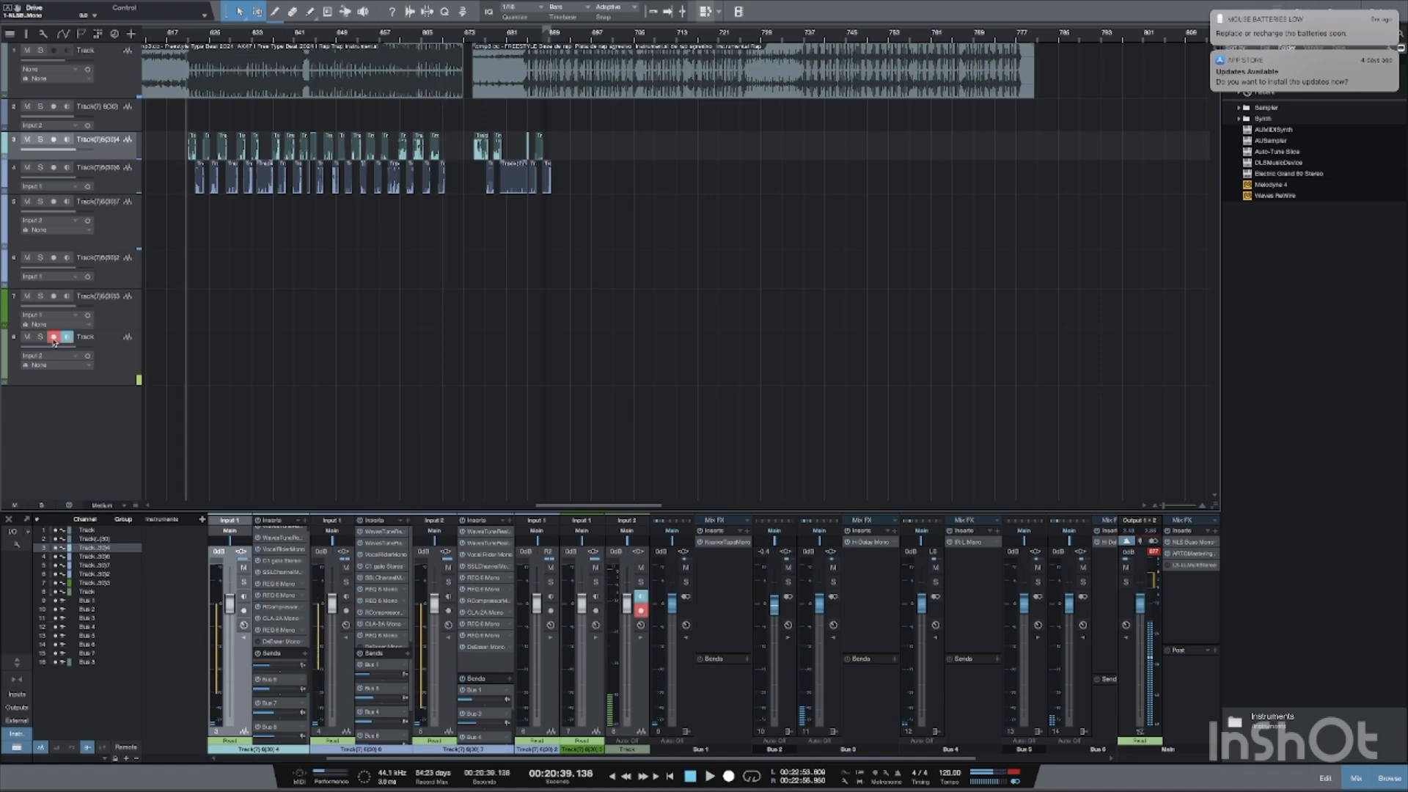